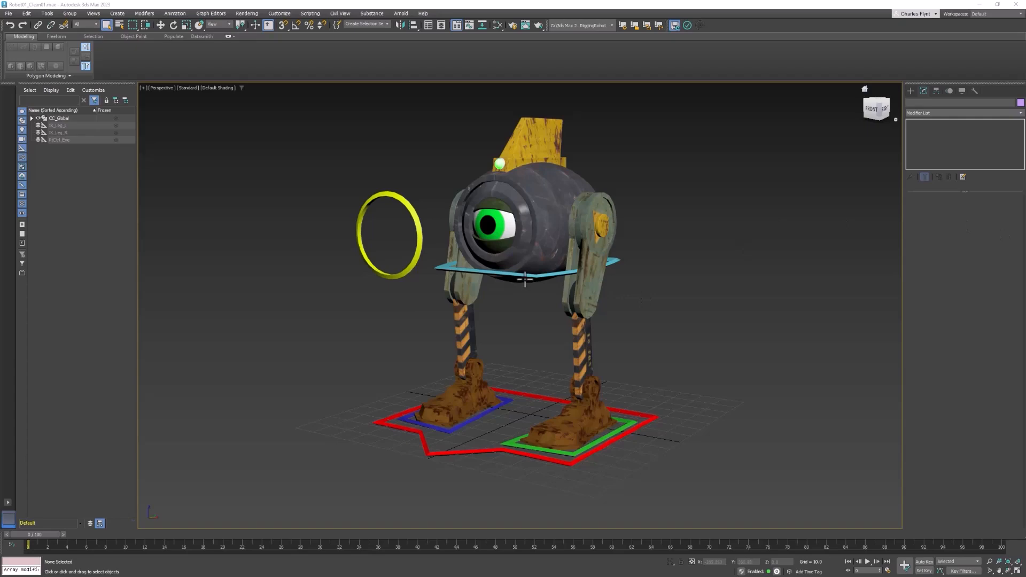
Try to uniformly scale the blue body control CC_Body and cancel the change
{"action": "left_click", "coordinate": [527, 274]}
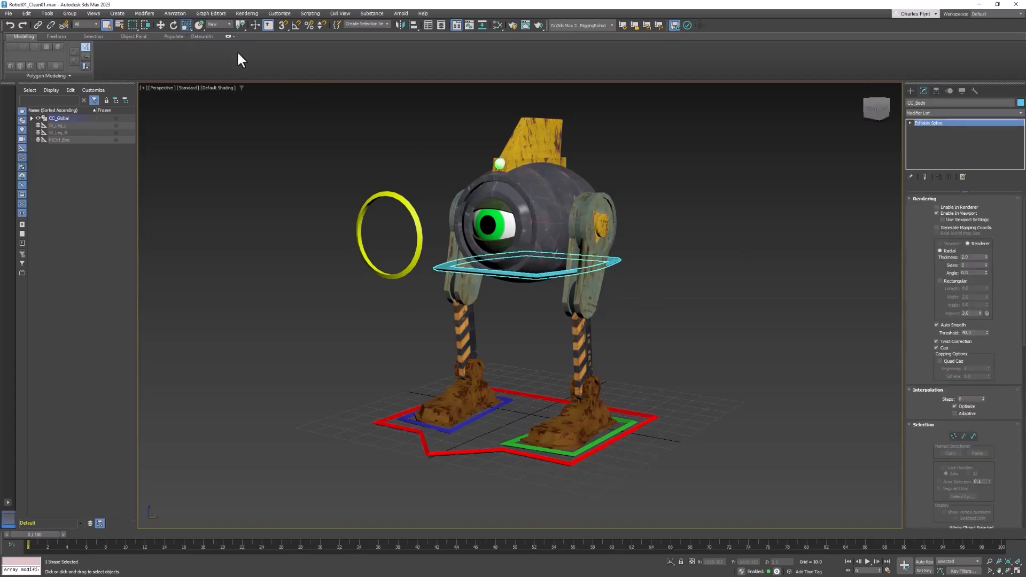
{"action": "key", "text": "r"}
{"action": "left_click_drag", "start_coordinate": [531, 222], "coordinate": [581, 145]}
{"action": "right_click", "coordinate": [580, 145]}
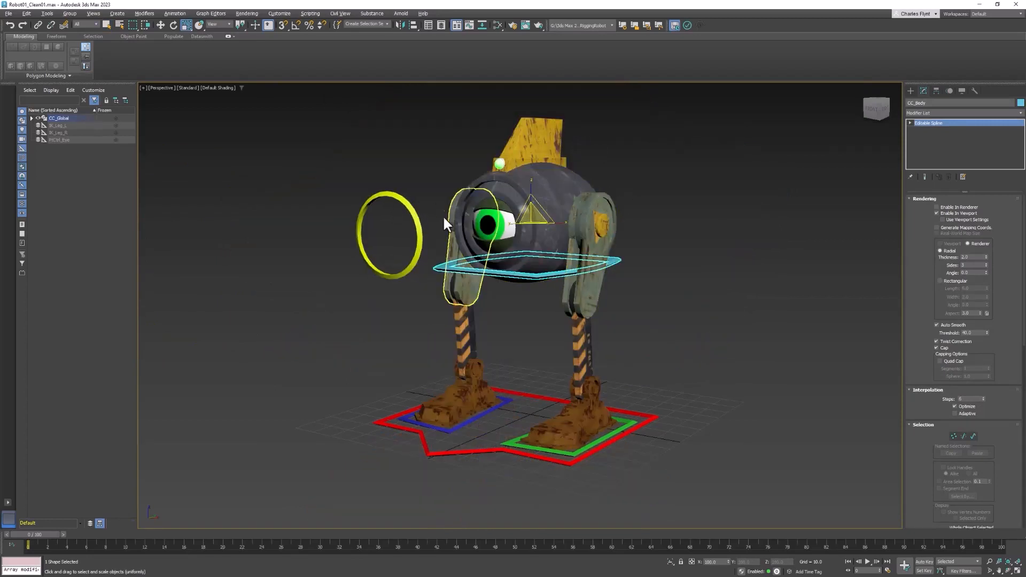
Try scaling the whole robot down and up with the red CC_Global control, leaving it at its original size
{"action": "left_click", "coordinate": [494, 450]}
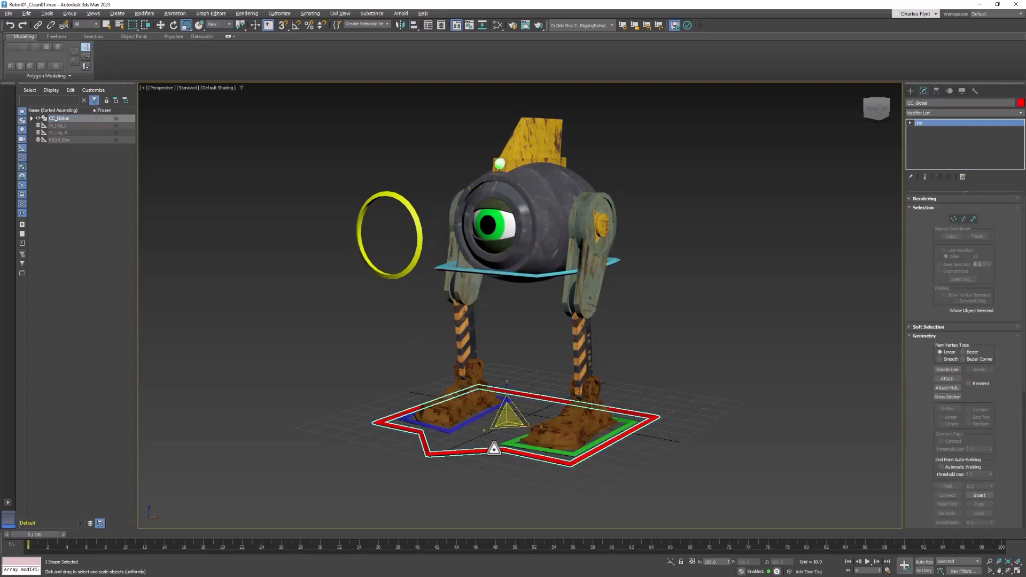
{"action": "scroll", "coordinate": [506, 419], "scroll_direction": "down", "scroll_amount": 3}
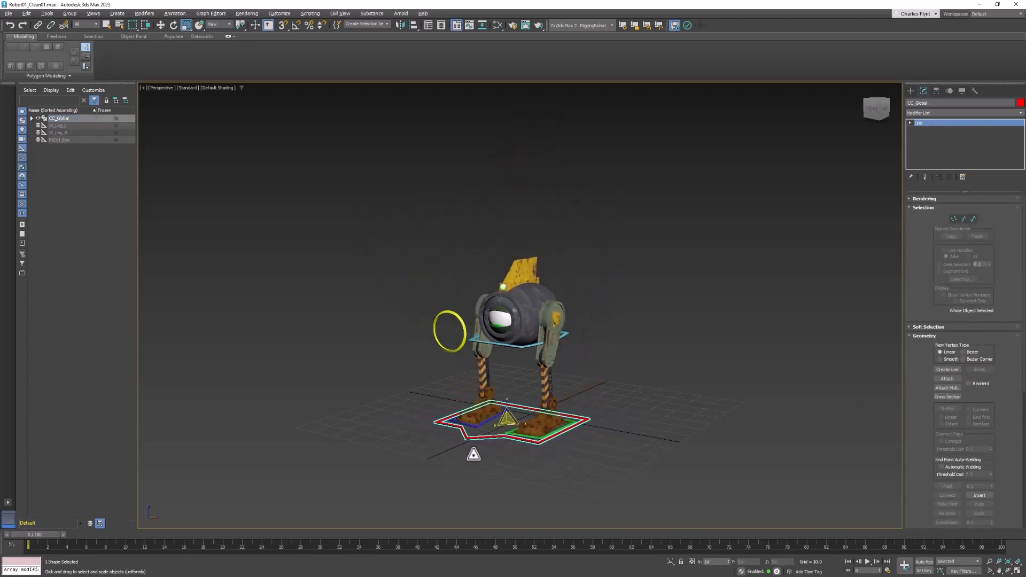
{"action": "scroll", "coordinate": [506, 419], "scroll_direction": "up", "scroll_amount": 5}
{"action": "scroll", "coordinate": [530, 418], "scroll_direction": "down", "scroll_amount": 4}
{"action": "scroll", "coordinate": [472, 455], "scroll_direction": "up", "scroll_amount": 5}
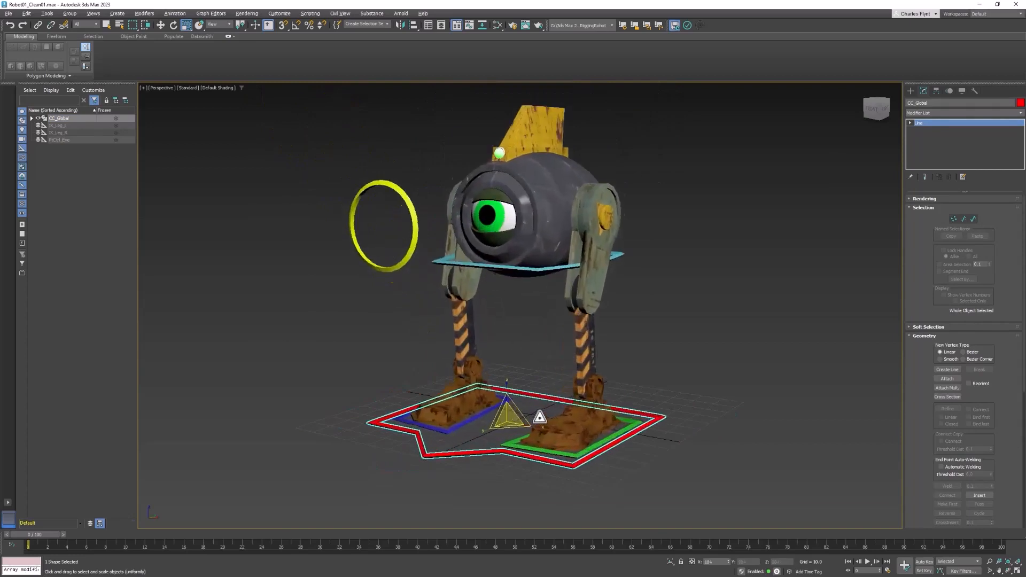
{"action": "scroll", "coordinate": [556, 408], "scroll_direction": "down", "scroll_amount": 3}
{"action": "scroll", "coordinate": [511, 445], "scroll_direction": "up", "scroll_amount": 3}
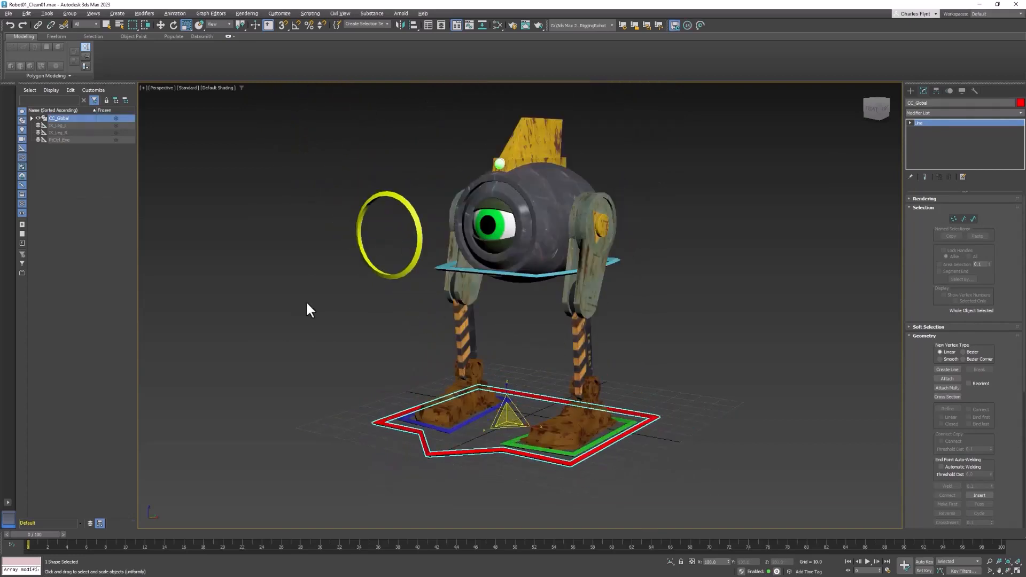
Sort the scene objects by layer and unhide the Helpers layer
{"action": "left_click", "coordinate": [90, 524]}
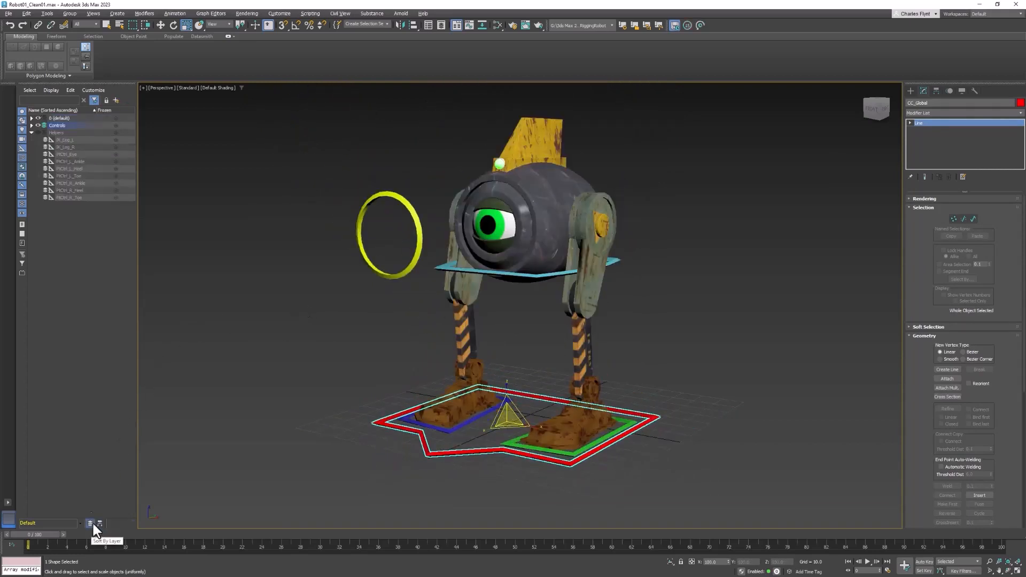
{"action": "left_click", "coordinate": [37, 133]}
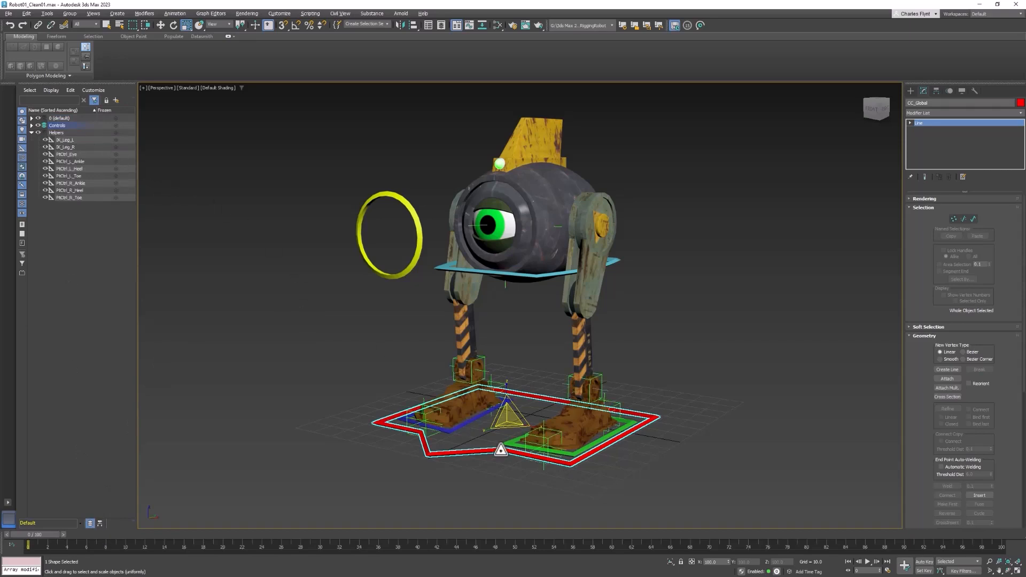
Try scaling CC_Global with the helpers shown, undo it, and check the PtCtrl_Eye helper with the Link tool
{"action": "left_click_drag", "start_coordinate": [488, 453], "coordinate": [473, 471]}
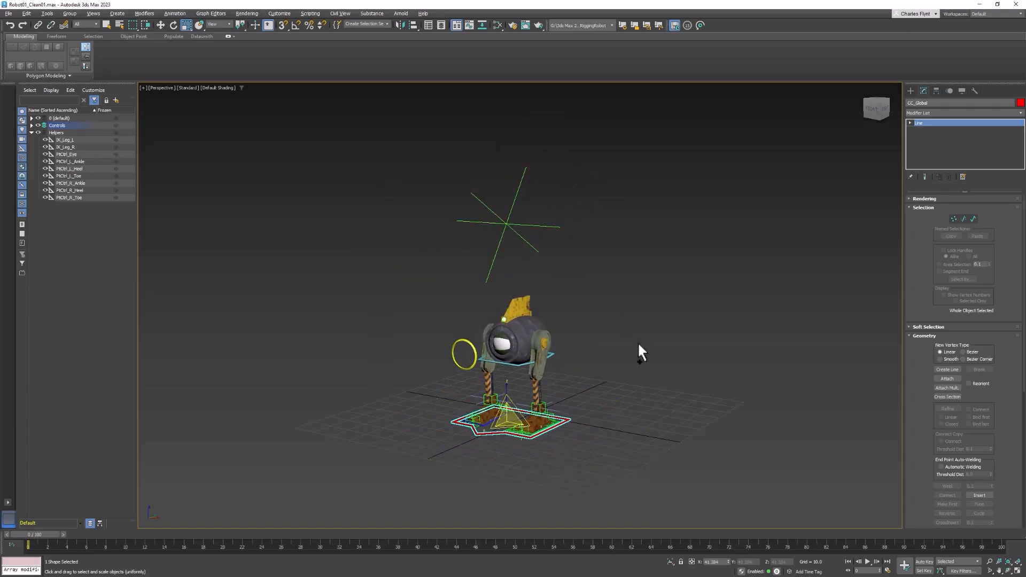
{"action": "key", "text": "ctrl+z"}
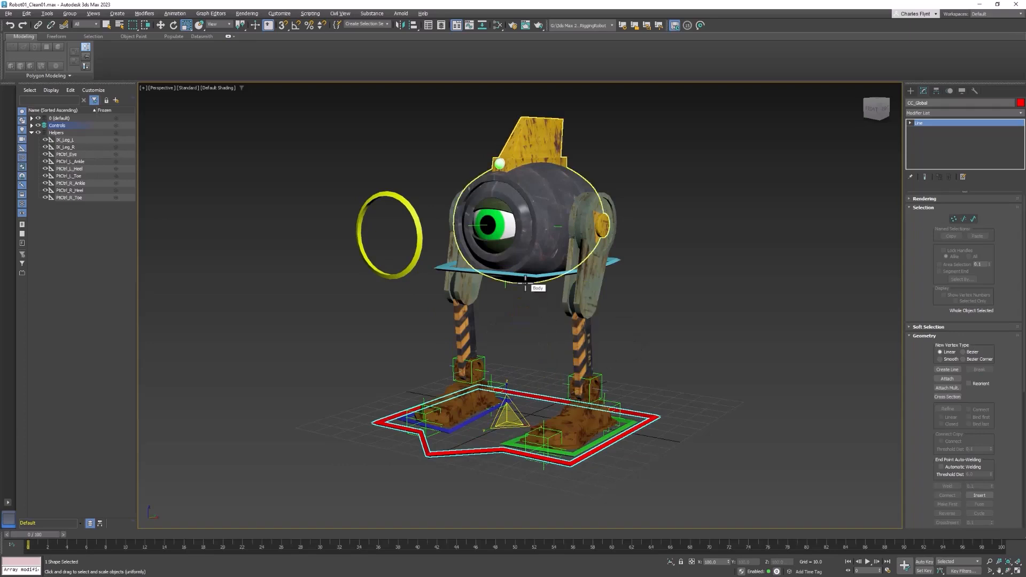
{"action": "left_click", "coordinate": [470, 223]}
{"action": "left_click", "coordinate": [38, 25]}
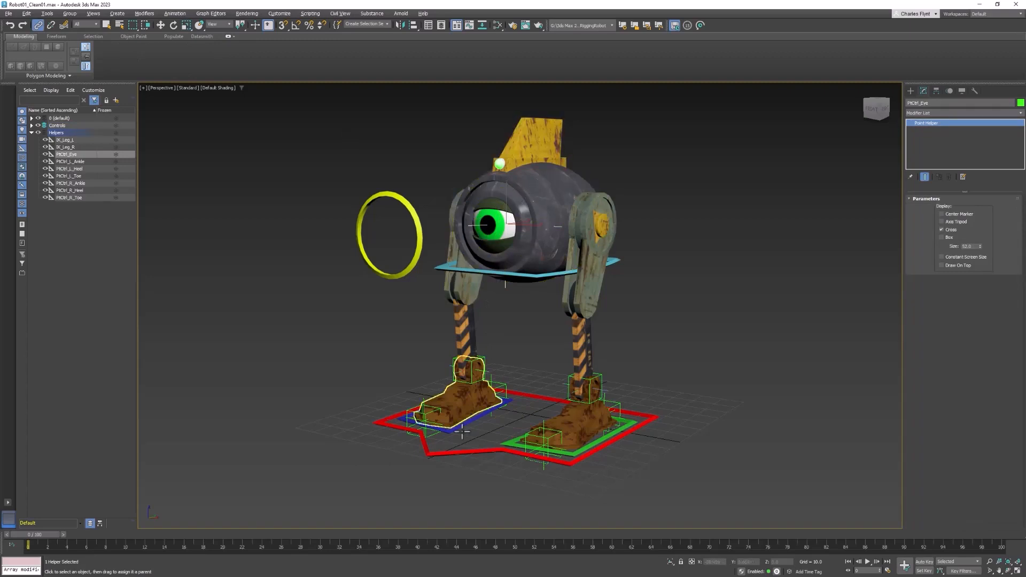
{"action": "left_click", "coordinate": [488, 456]}
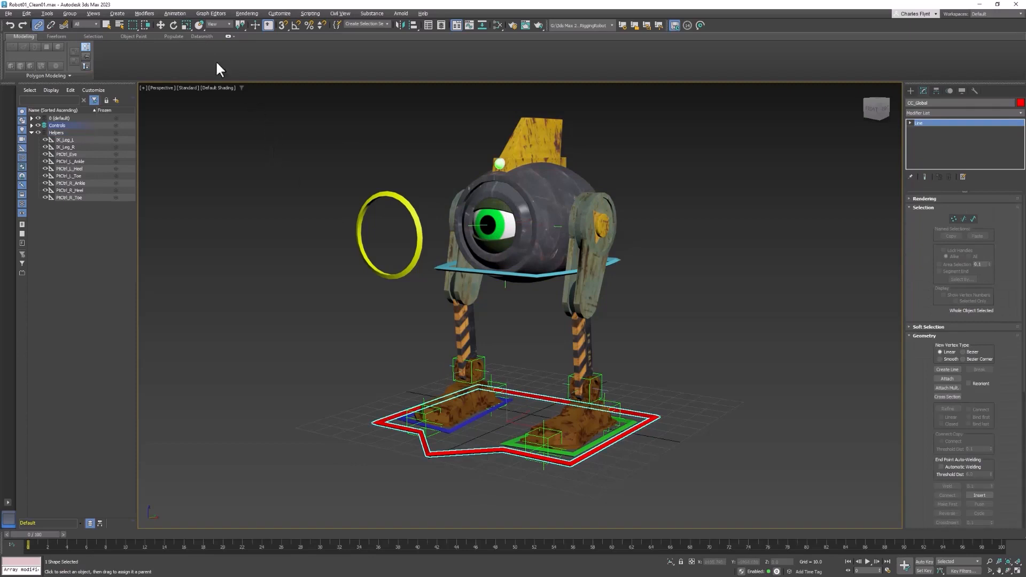
Try scaling and rotating the CC_Global control with the helpers shown, and undo the changes
{"action": "left_click", "coordinate": [186, 25]}
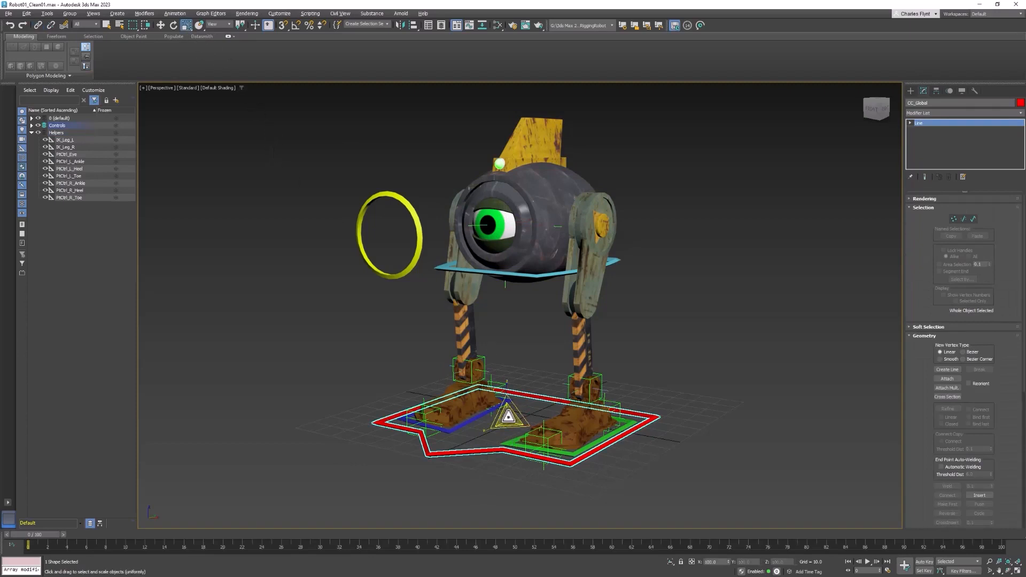
{"action": "left_click_drag", "start_coordinate": [505, 415], "coordinate": [473, 400]}
{"action": "left_click", "coordinate": [174, 25]}
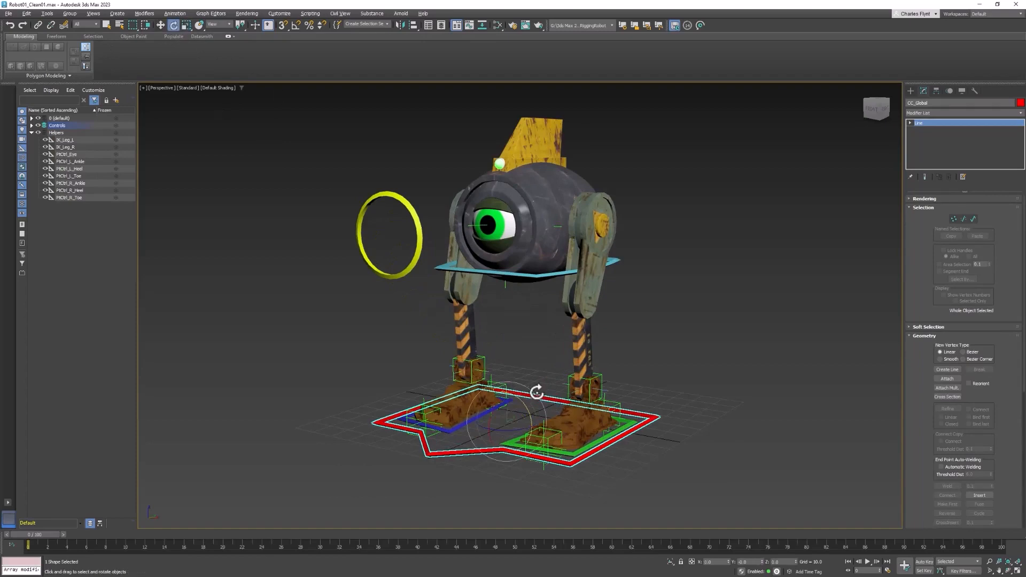
{"action": "left_click_drag", "start_coordinate": [529, 406], "coordinate": [513, 370]}
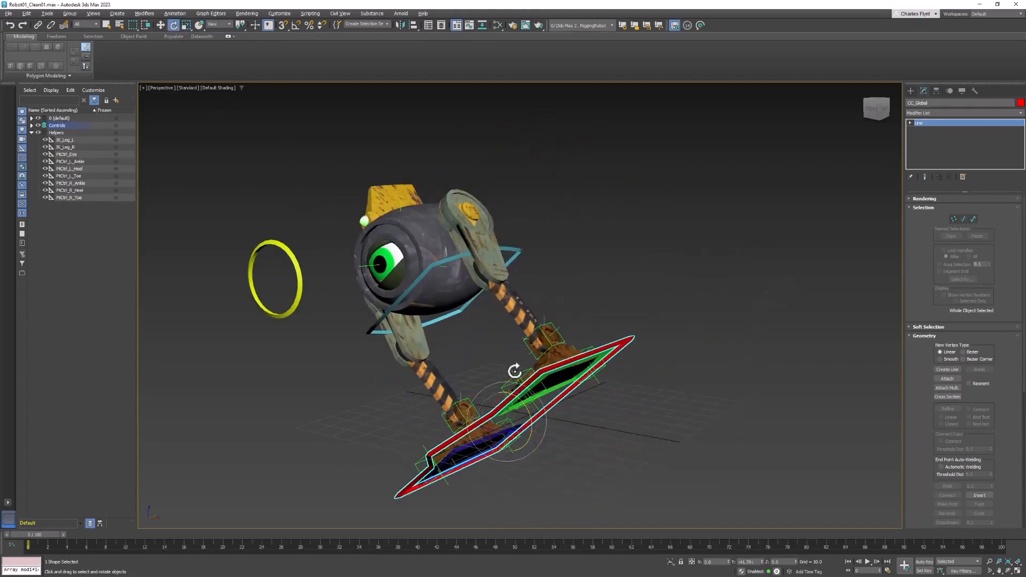
{"action": "key", "text": "ctrl+z"}
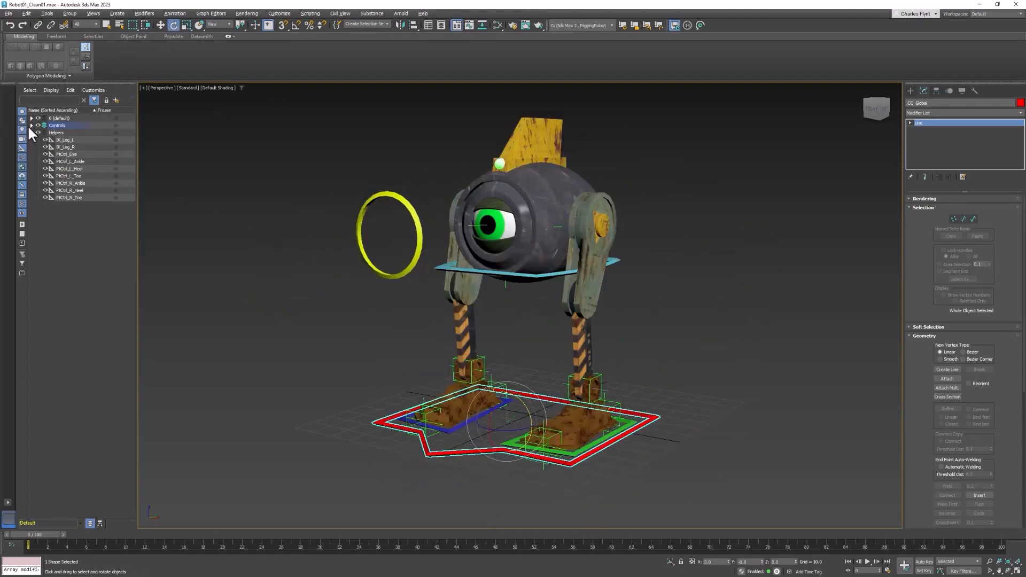
Hide the Helpers layer and open the Curve Editor for CC_Global, resized to sit beside the robot
{"action": "left_click", "coordinate": [37, 132]}
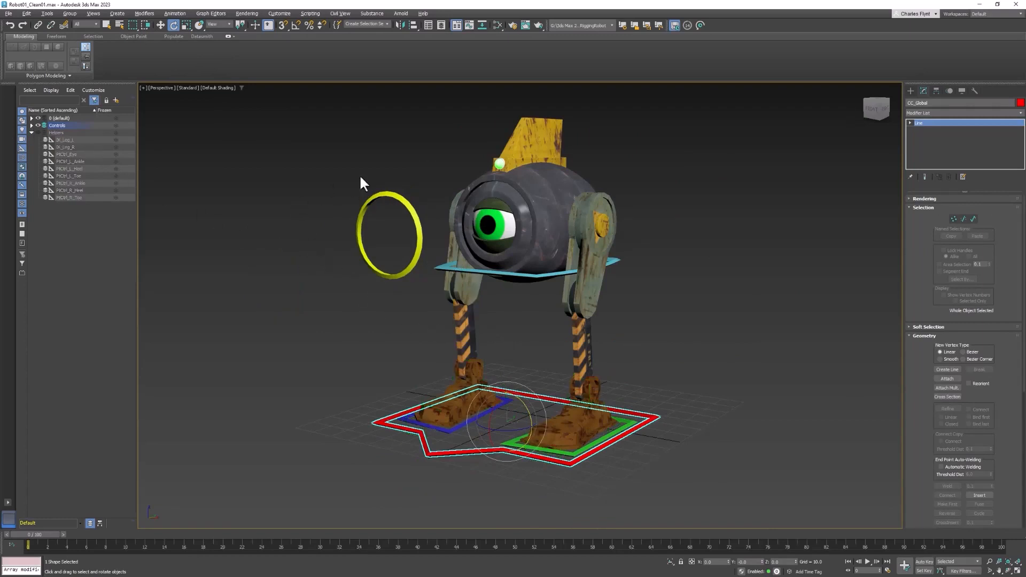
{"action": "right_click", "coordinate": [324, 145]}
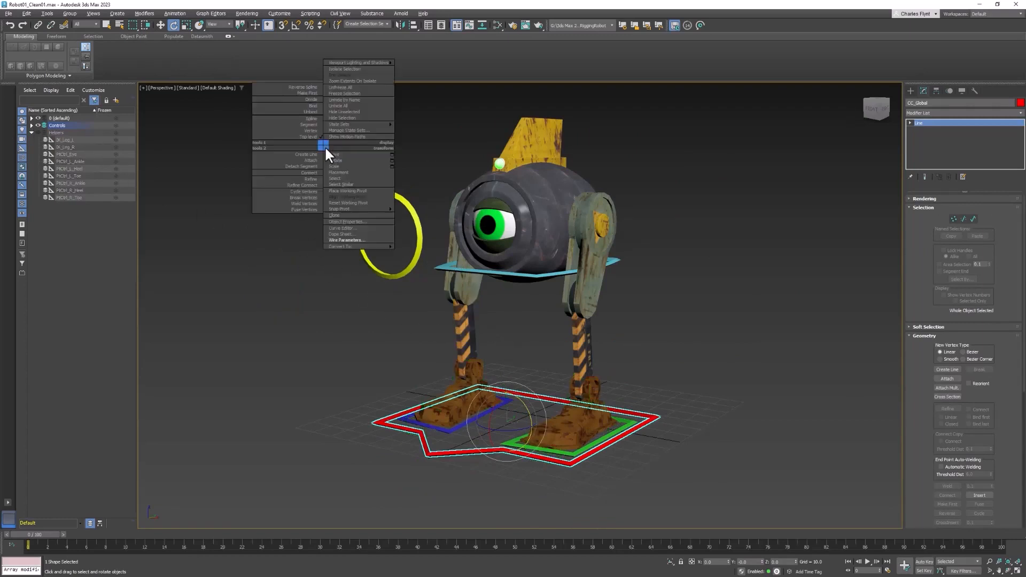
{"action": "left_click", "coordinate": [360, 228]}
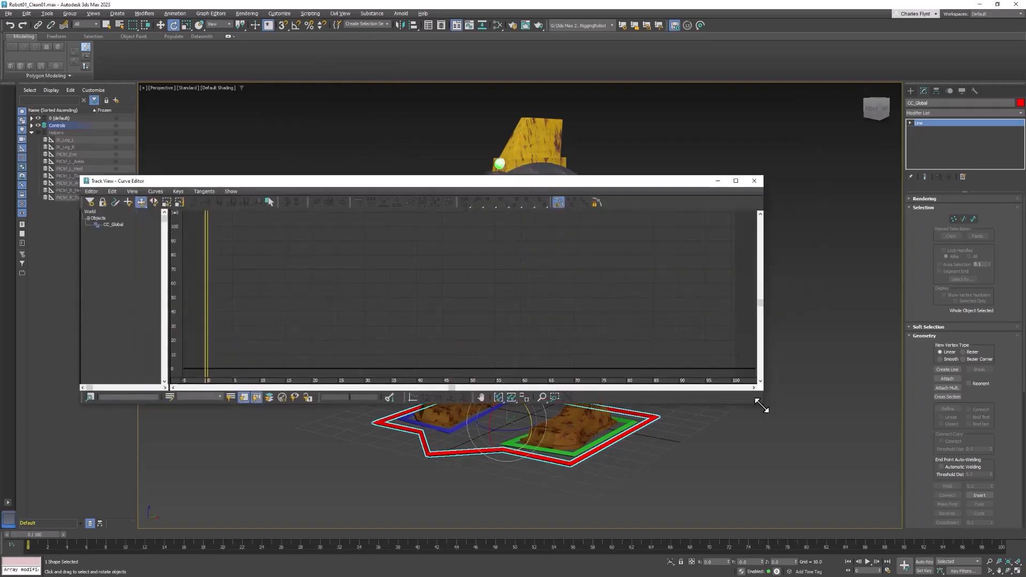
{"action": "left_click_drag", "start_coordinate": [762, 405], "coordinate": [480, 443]}
{"action": "left_click_drag", "start_coordinate": [405, 176], "coordinate": [405, 182]}
{"action": "middle_click_drag", "start_coordinate": [540, 217], "coordinate": [667, 212]}
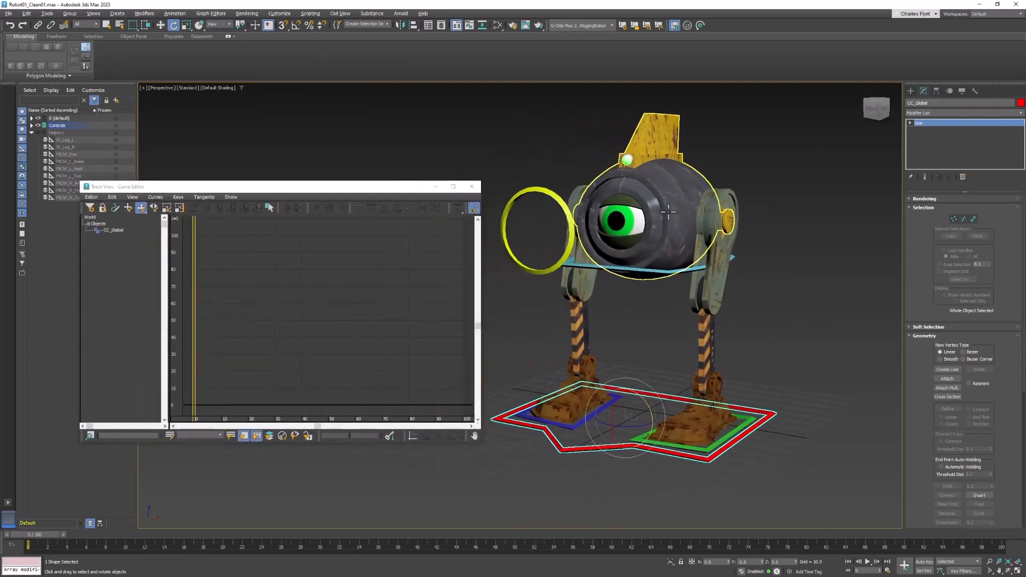
{"action": "left_click", "coordinate": [601, 445]}
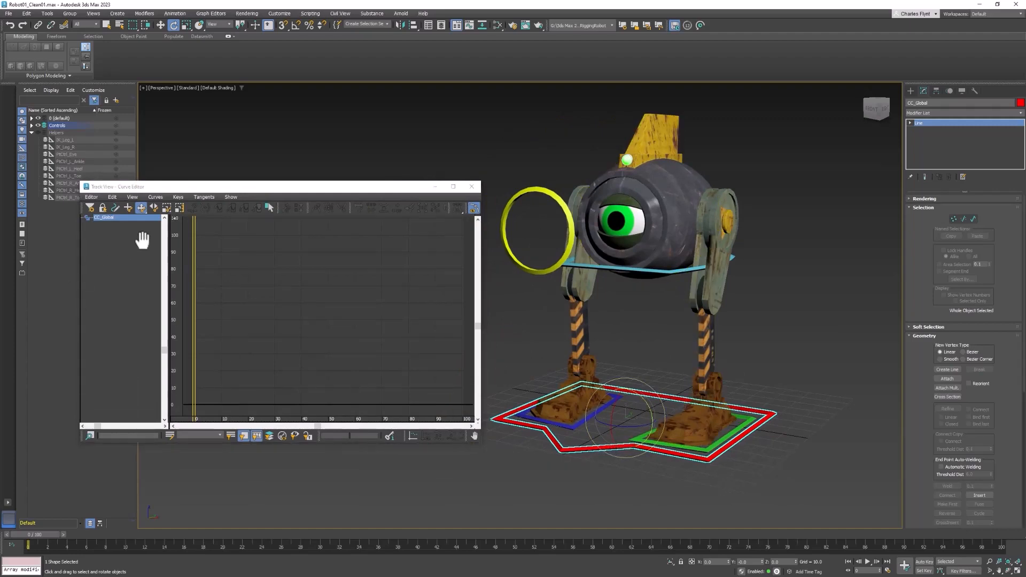
Lock the Scale track of the CC_Global control in the Curve Editor and test it by trying to scale the control
{"action": "left_click", "coordinate": [90, 208]}
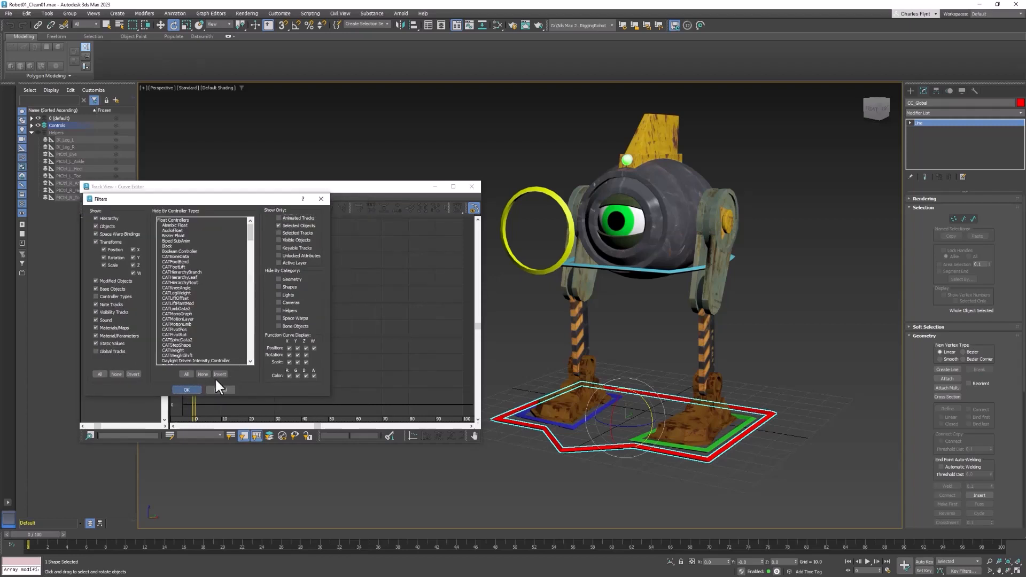
{"action": "left_click", "coordinate": [218, 388]}
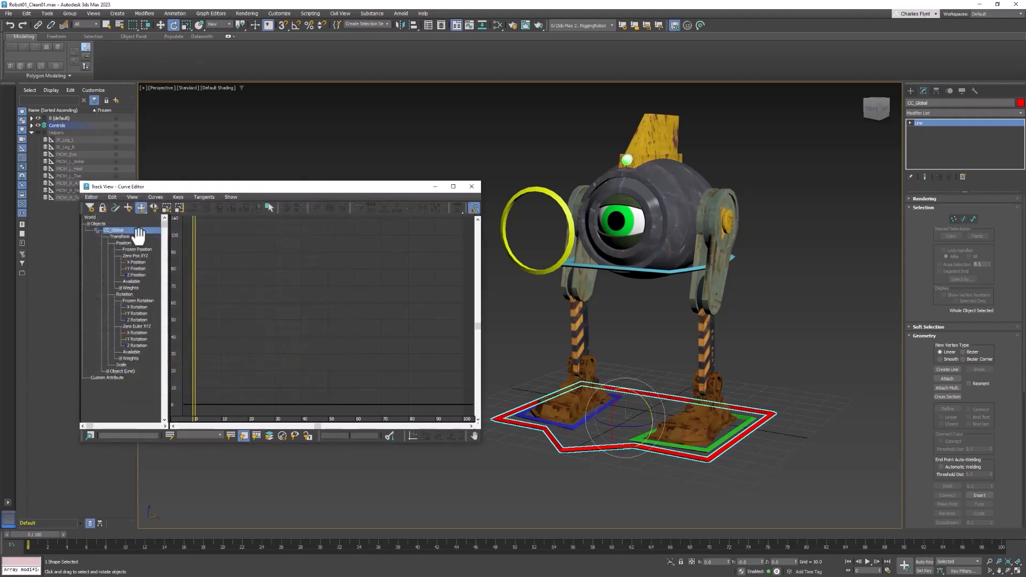
{"action": "left_click", "coordinate": [122, 364]}
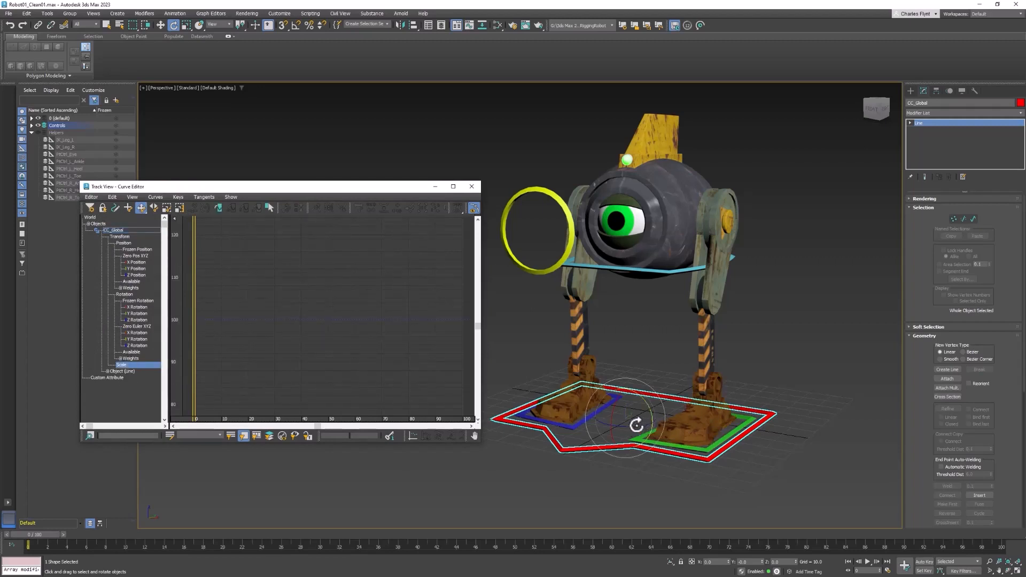
{"action": "right_click", "coordinate": [126, 369]}
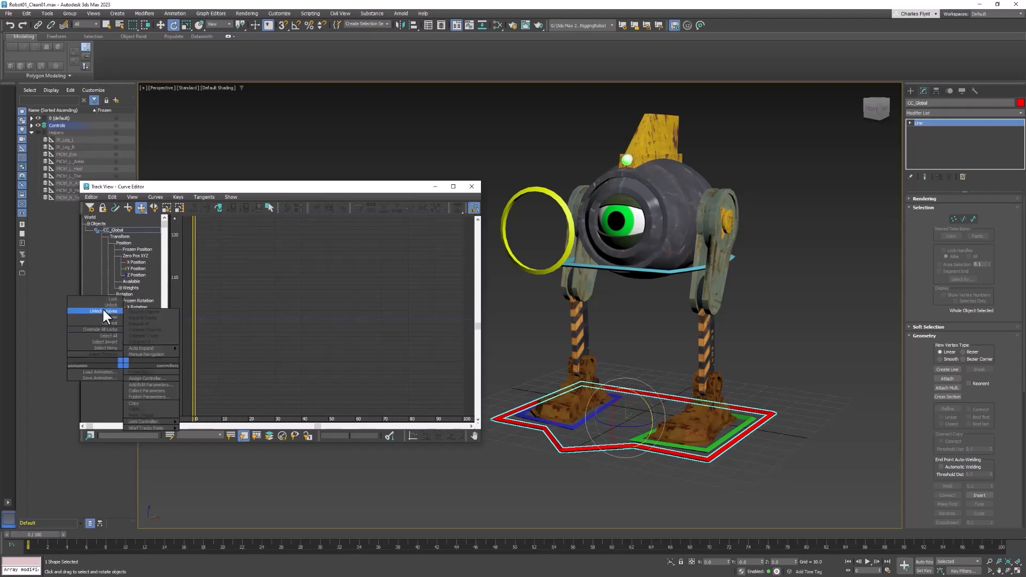
{"action": "left_click", "coordinate": [113, 298]}
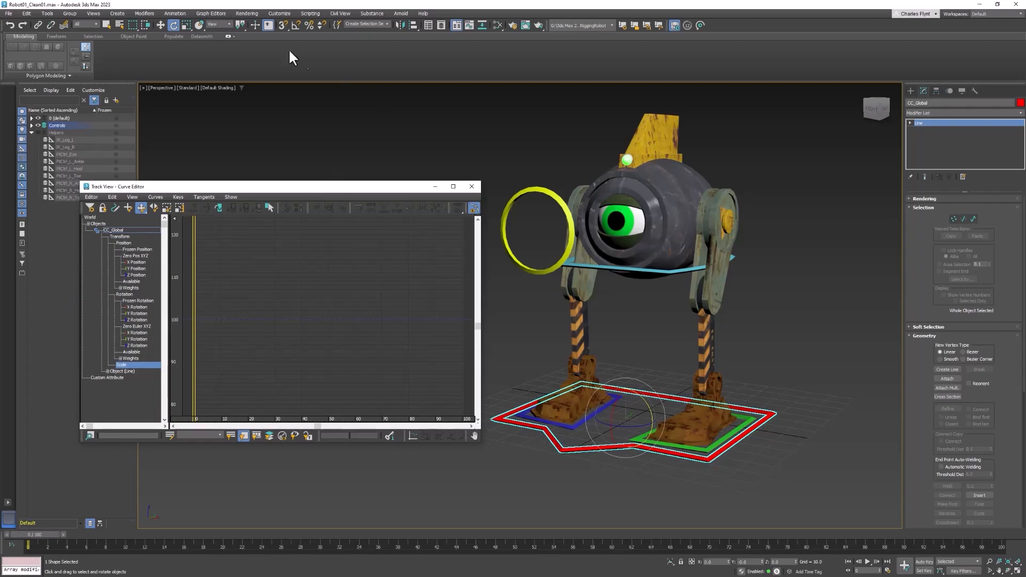
{"action": "left_click", "coordinate": [183, 23]}
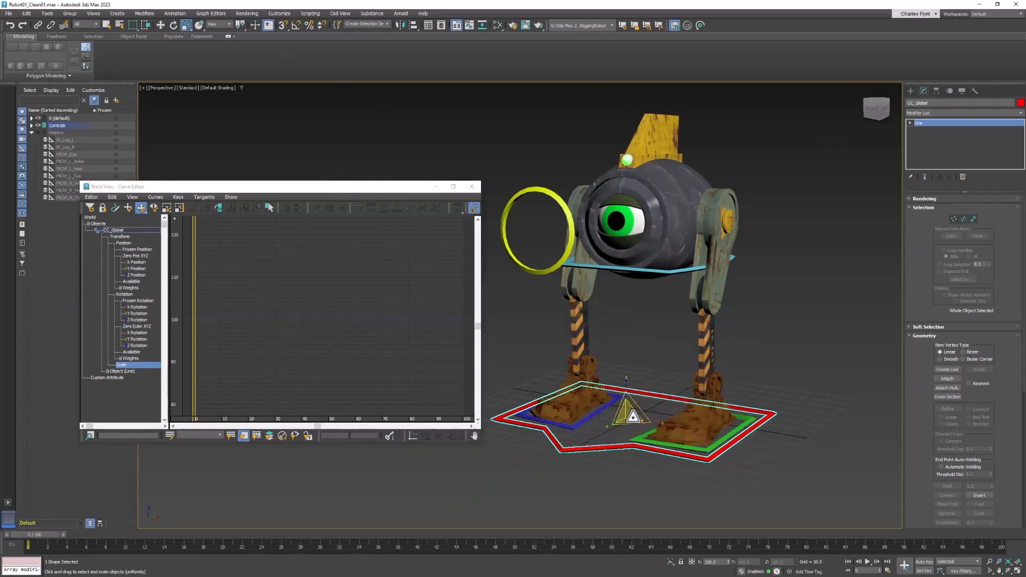
{"action": "left_click_drag", "start_coordinate": [628, 415], "coordinate": [671, 352]}
Lock the Scale track of the green left foot control, CC_L_Foot
{"action": "left_click", "coordinate": [678, 450]}
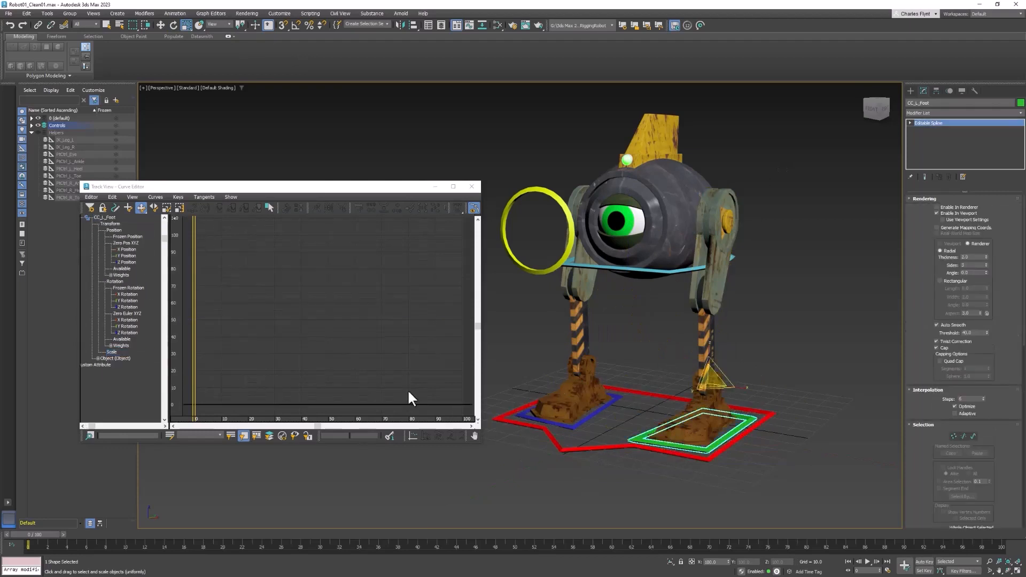
{"action": "left_click", "coordinate": [113, 351]}
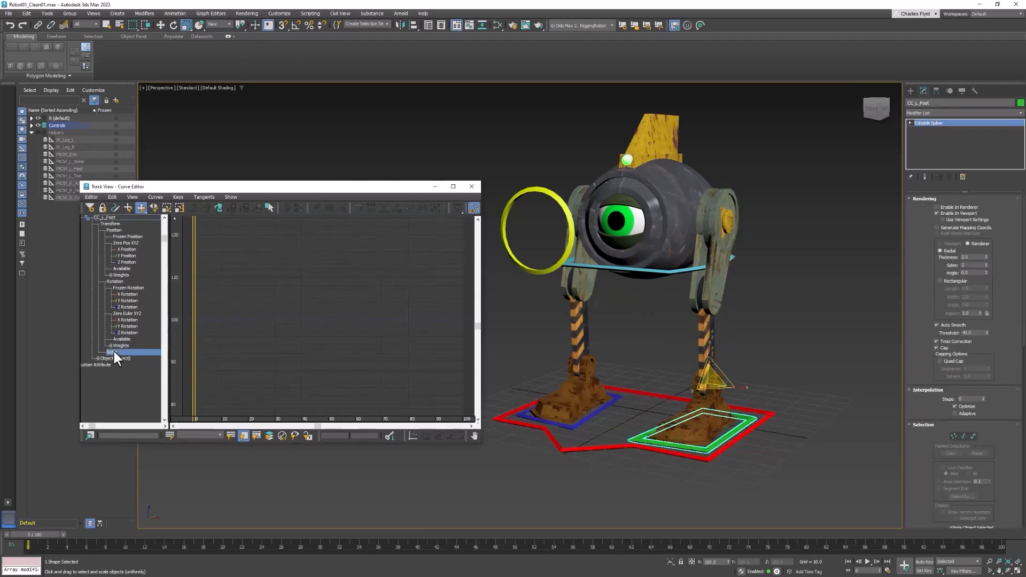
{"action": "right_click", "coordinate": [113, 350]}
{"action": "left_click", "coordinate": [97, 284]}
Lock the Scale track of the blue right foot control, CC_R_Foot
{"action": "left_click", "coordinate": [576, 428]}
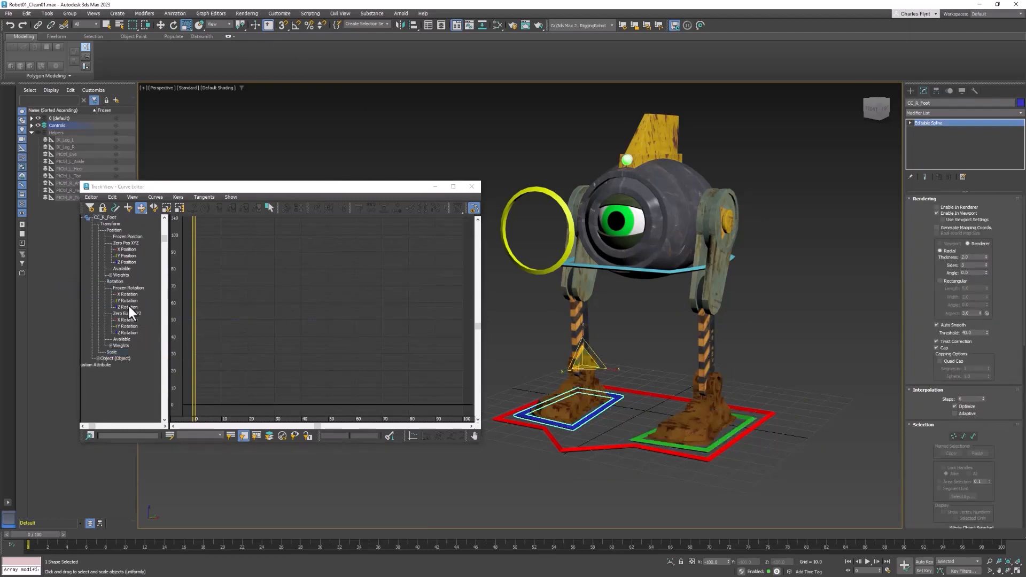
{"action": "left_click", "coordinate": [113, 350]}
{"action": "right_click", "coordinate": [111, 351]}
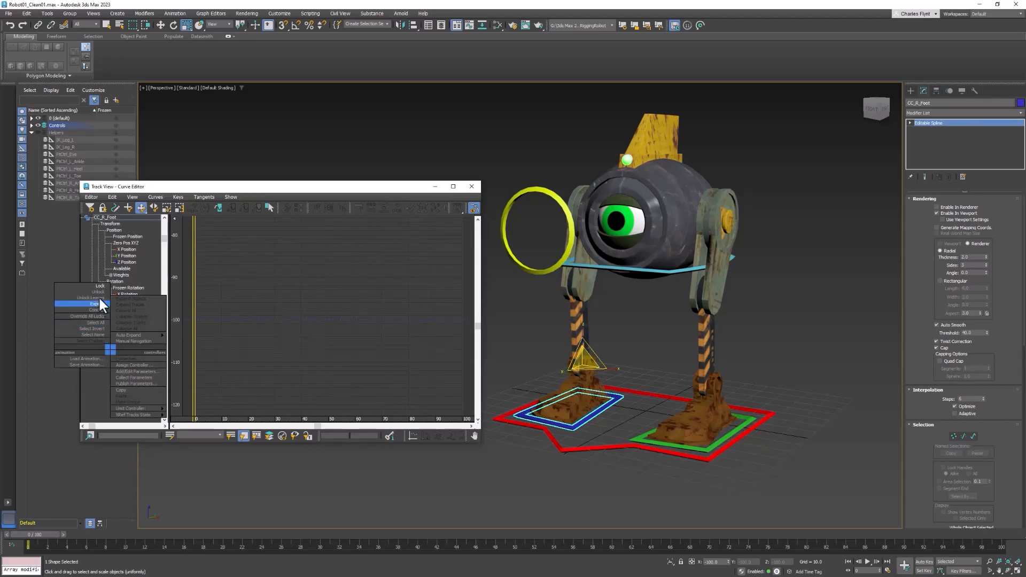
{"action": "left_click", "coordinate": [101, 286]}
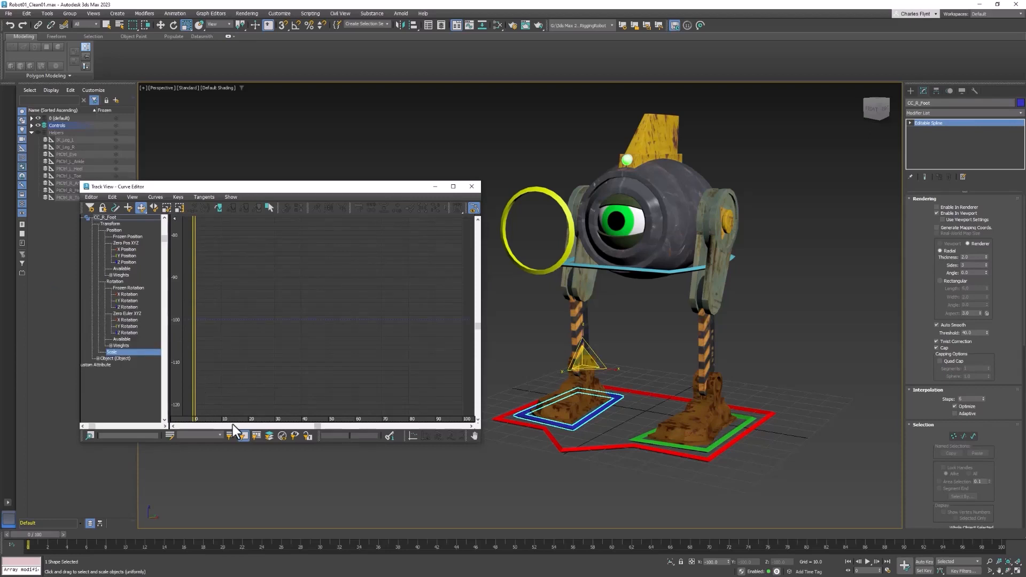
Lock the Scale track of the light blue body control, CC_Body
{"action": "left_click", "coordinate": [652, 272]}
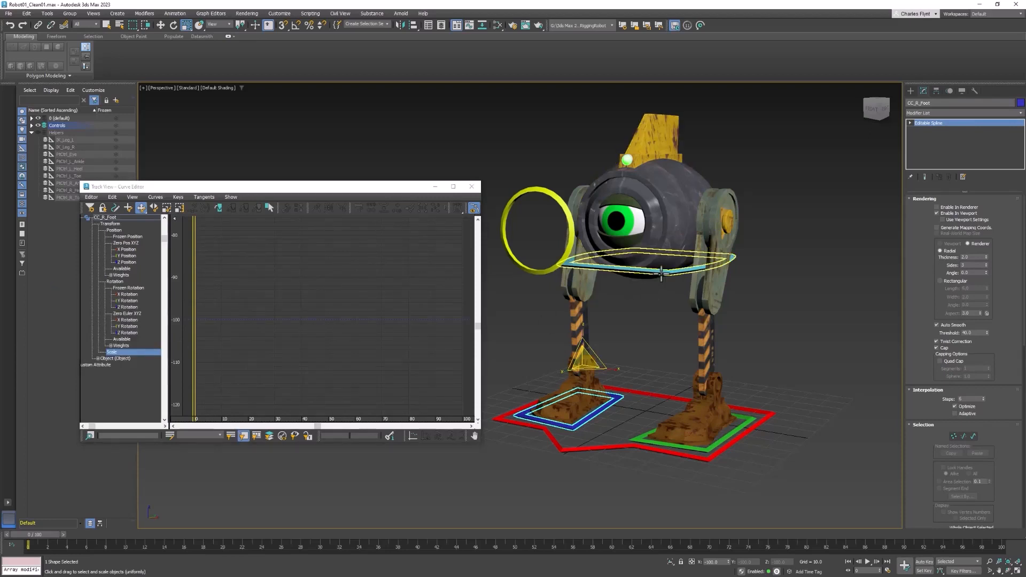
{"action": "left_click", "coordinate": [110, 351]}
{"action": "right_click", "coordinate": [111, 349]}
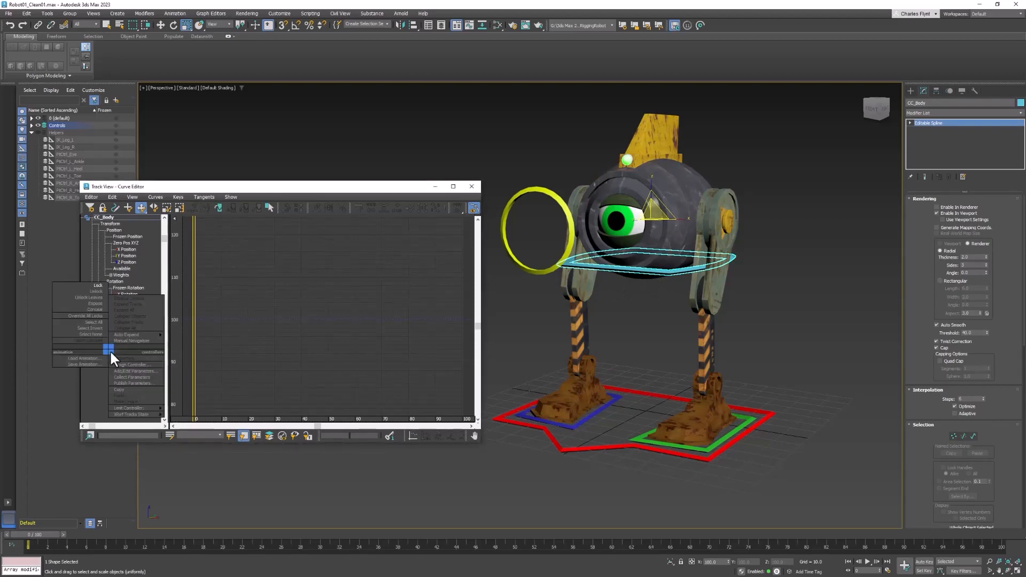
{"action": "left_click", "coordinate": [94, 285]}
Lock the Scale track of the yellow eye control, CC_Eye, and test it by trying to scale the control
{"action": "left_click", "coordinate": [560, 205]}
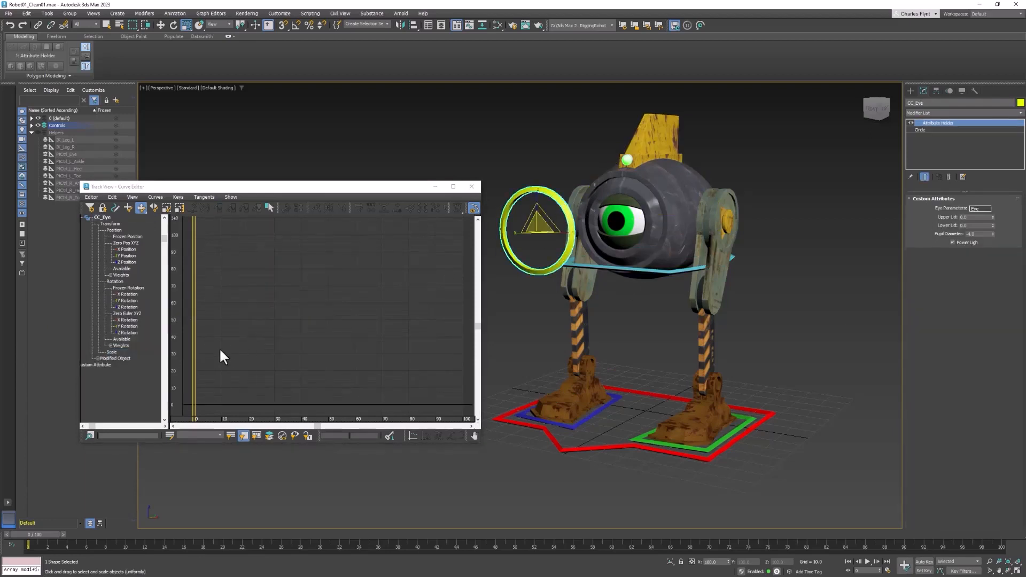
{"action": "left_click", "coordinate": [111, 348]}
{"action": "right_click", "coordinate": [111, 349]}
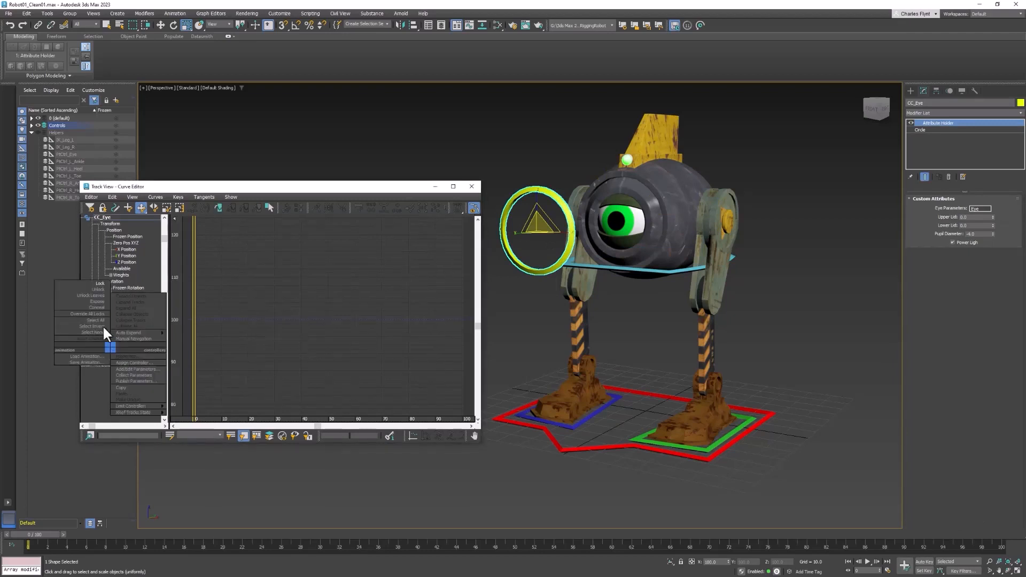
{"action": "left_click", "coordinate": [101, 283]}
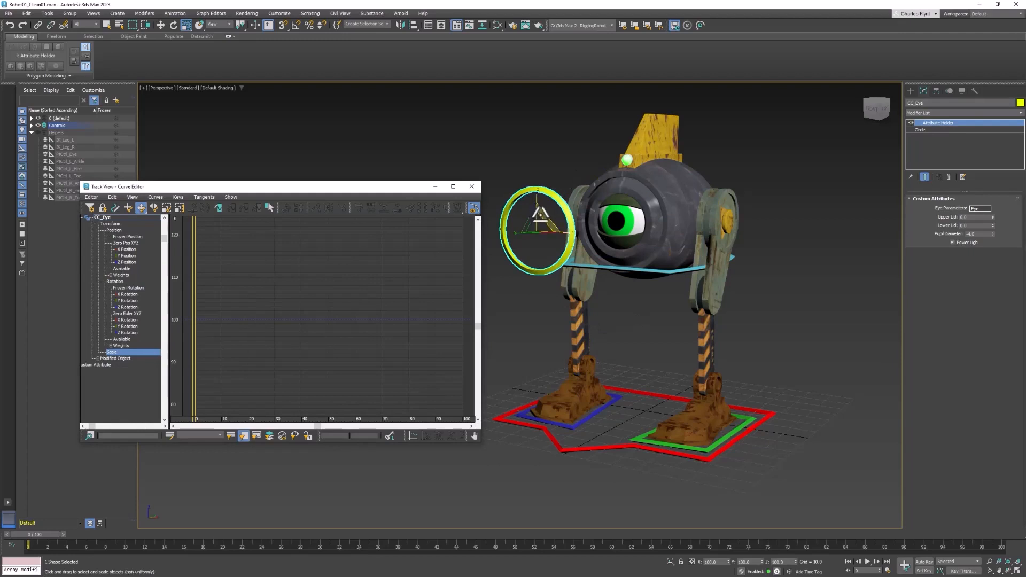
{"action": "left_click_drag", "start_coordinate": [535, 219], "coordinate": [551, 182]}
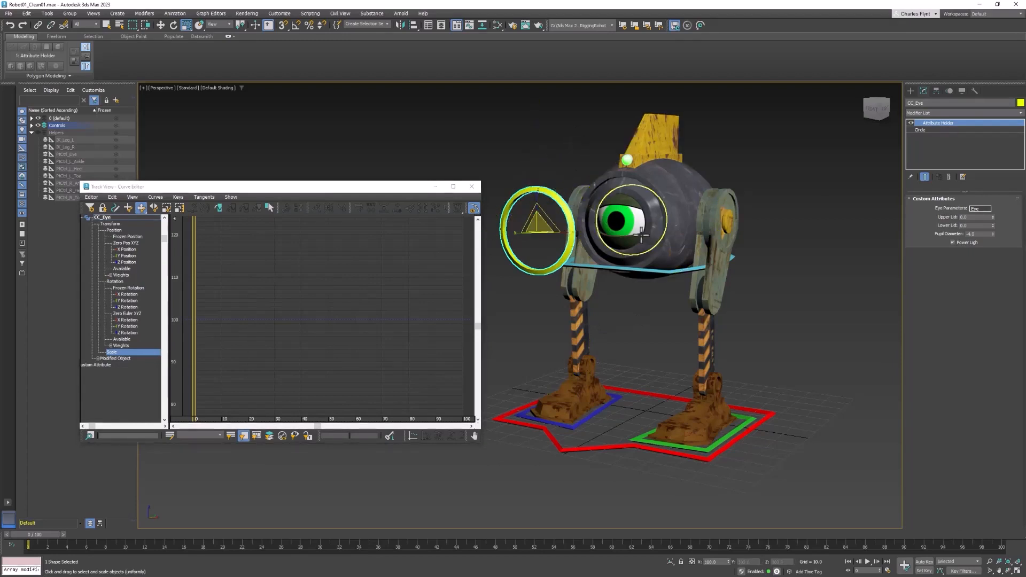
Check the scale locks on the body, right foot and left foot controls, and close the Curve Editor
{"action": "left_click", "coordinate": [648, 270]}
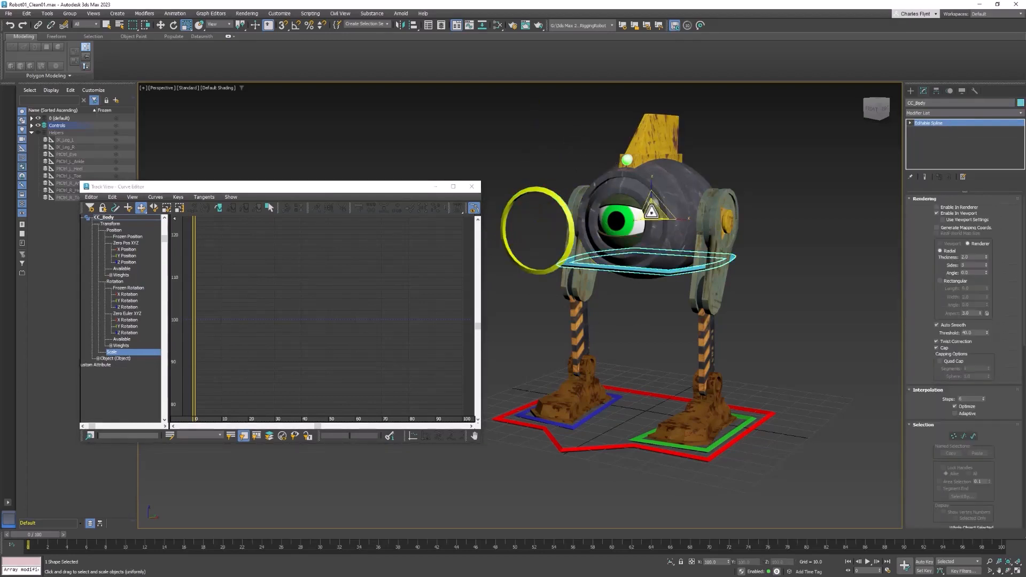
{"action": "left_click", "coordinate": [573, 411]}
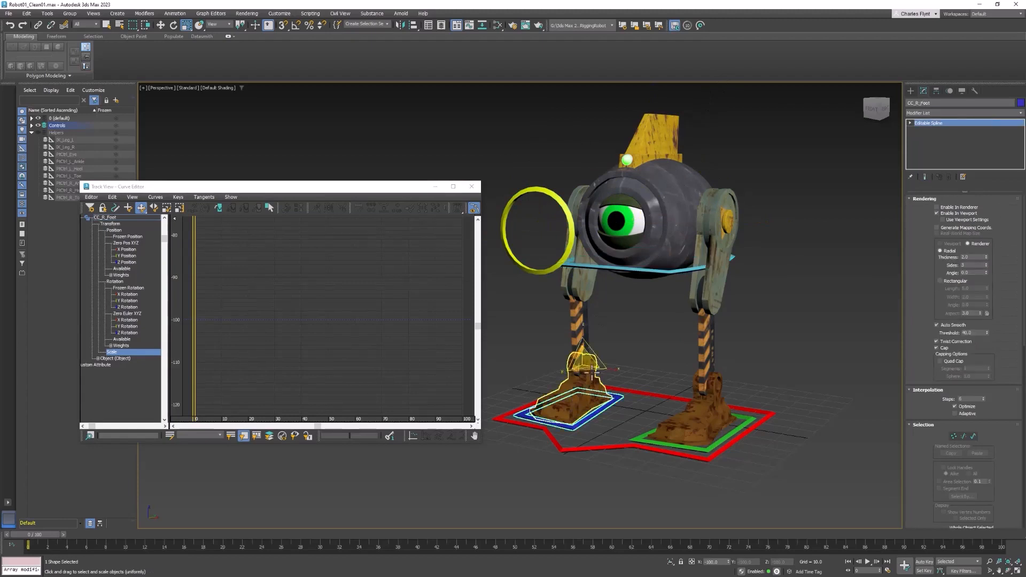
{"action": "left_click", "coordinate": [729, 429]}
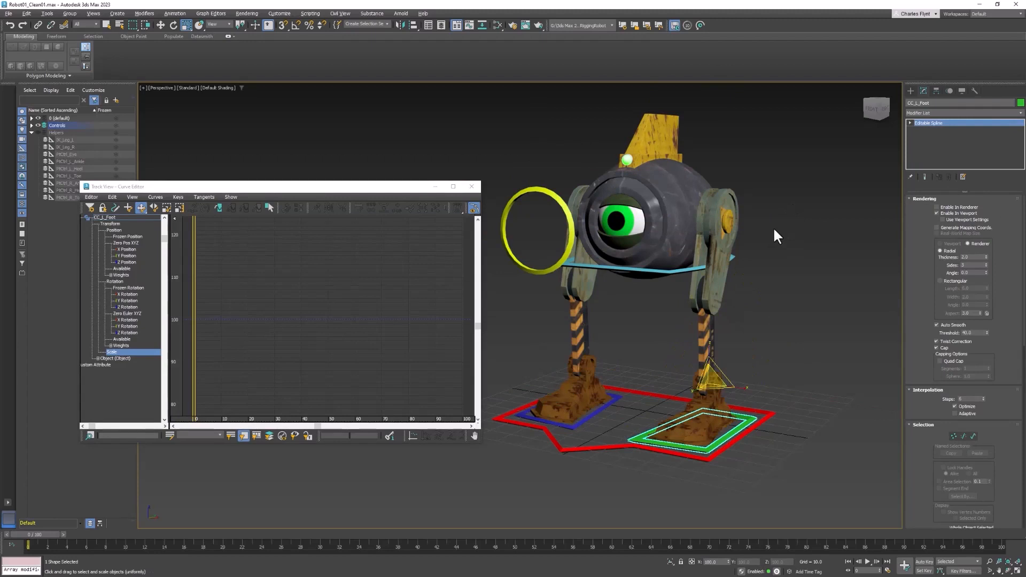
{"action": "left_click", "coordinate": [471, 187]}
Switch to the Move tool and select the robot's Body mesh in the viewport
{"action": "left_click", "coordinate": [569, 353]}
{"action": "key", "text": "w"}
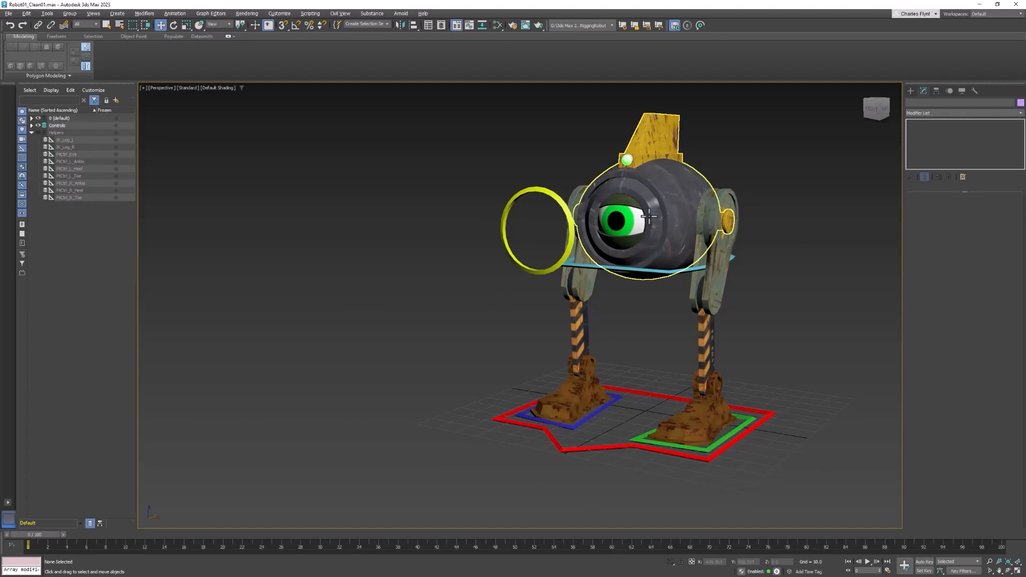
{"action": "left_click", "coordinate": [657, 135]}
{"action": "middle_click_drag", "start_coordinate": [660, 172], "coordinate": [629, 186]}
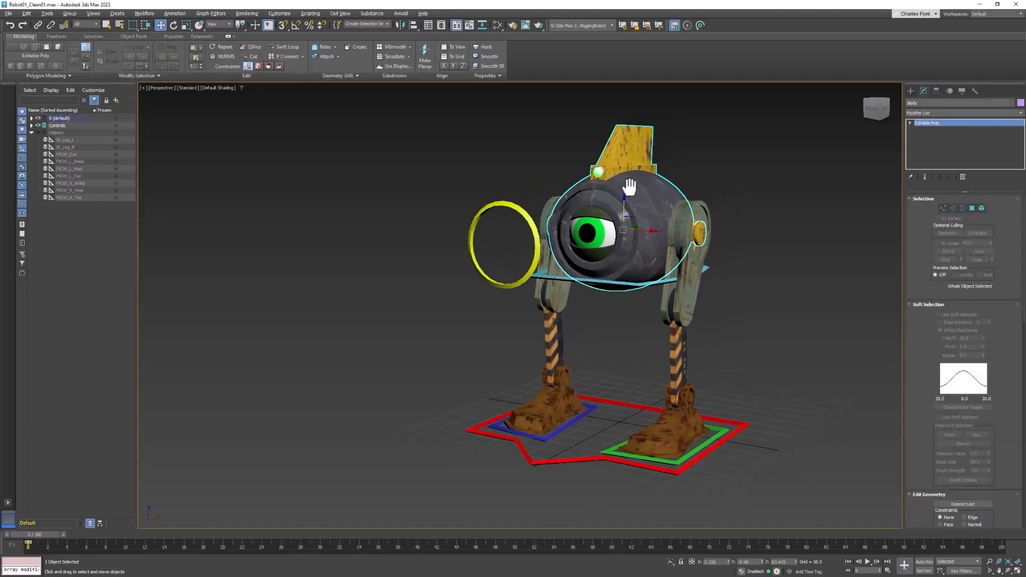
{"action": "scroll", "coordinate": [592, 170], "scroll_direction": "up", "scroll_amount": 4}
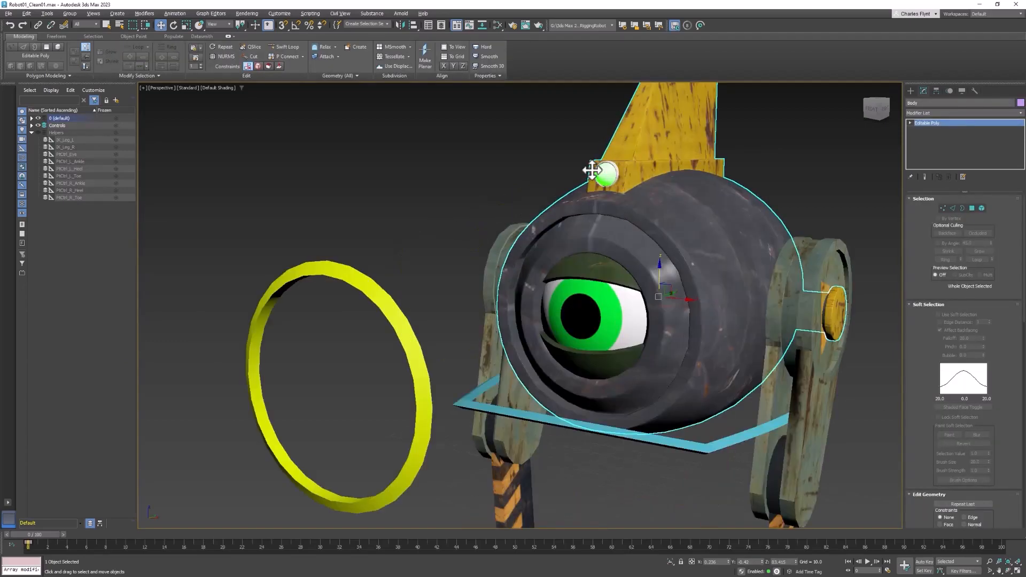
Turn off Show Frozen in Gray in the object properties of all robot meshes in the default layer, from Body to Thigh_R
{"action": "left_click", "coordinate": [31, 117]}
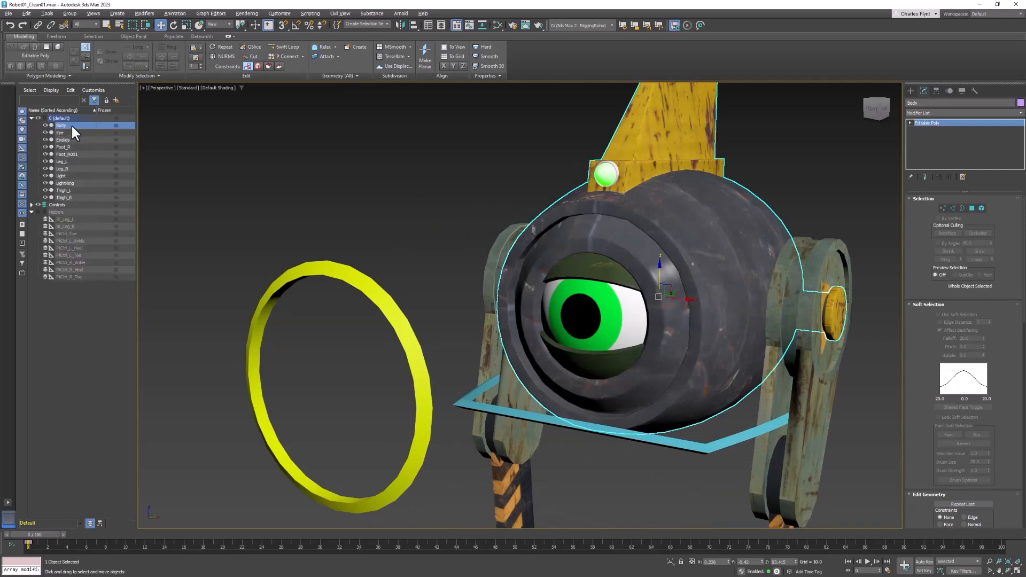
{"action": "left_click", "coordinate": [83, 198]}
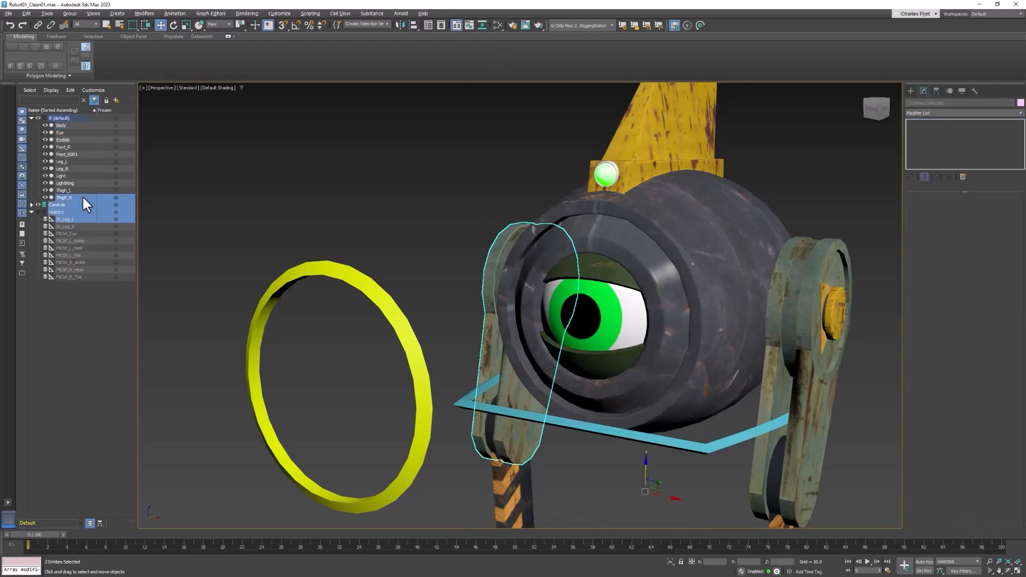
{"action": "left_click", "coordinate": [77, 125]}
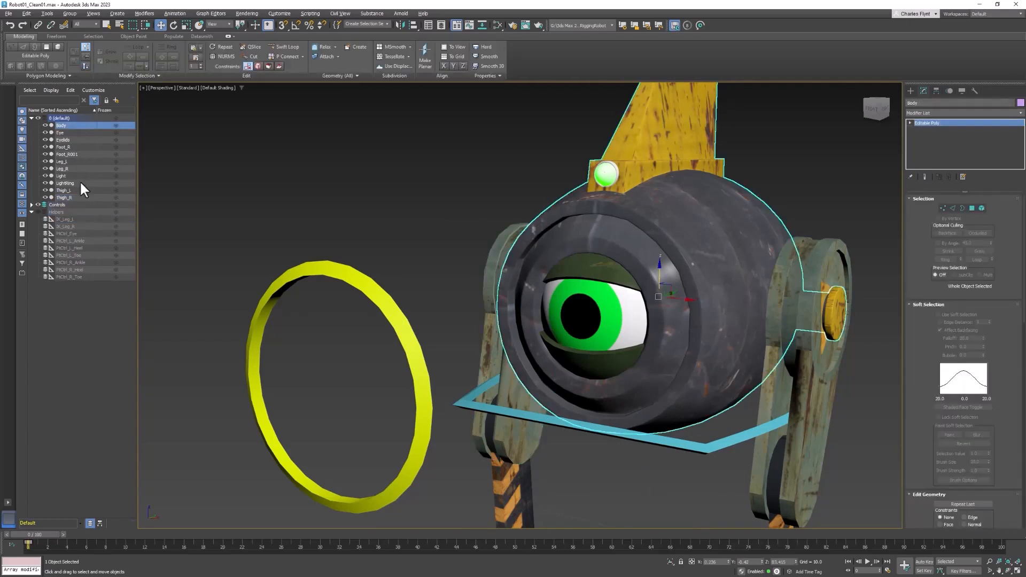
{"action": "left_click", "coordinate": [86, 198], "text": "shift"}
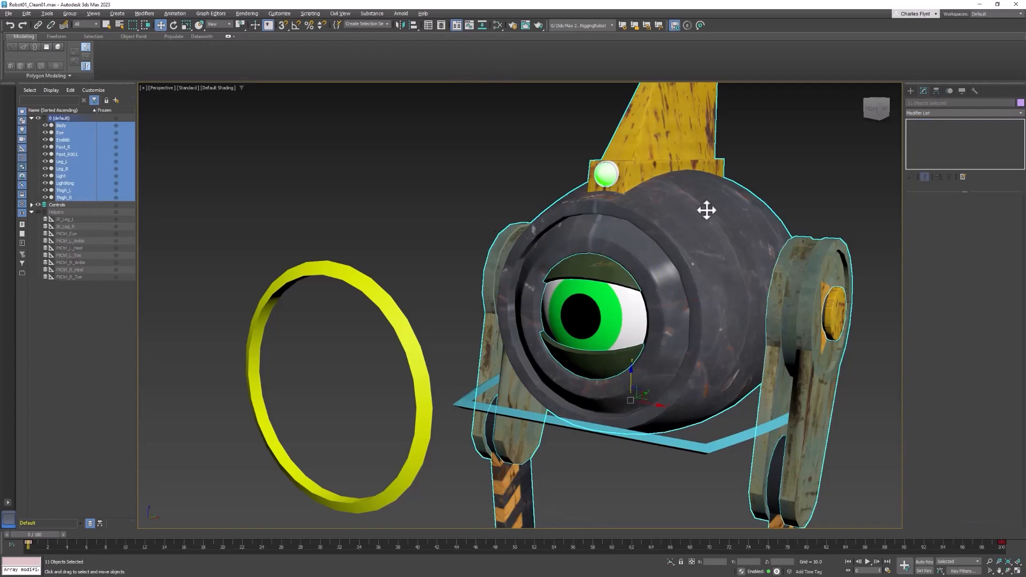
{"action": "right_click", "coordinate": [677, 183]}
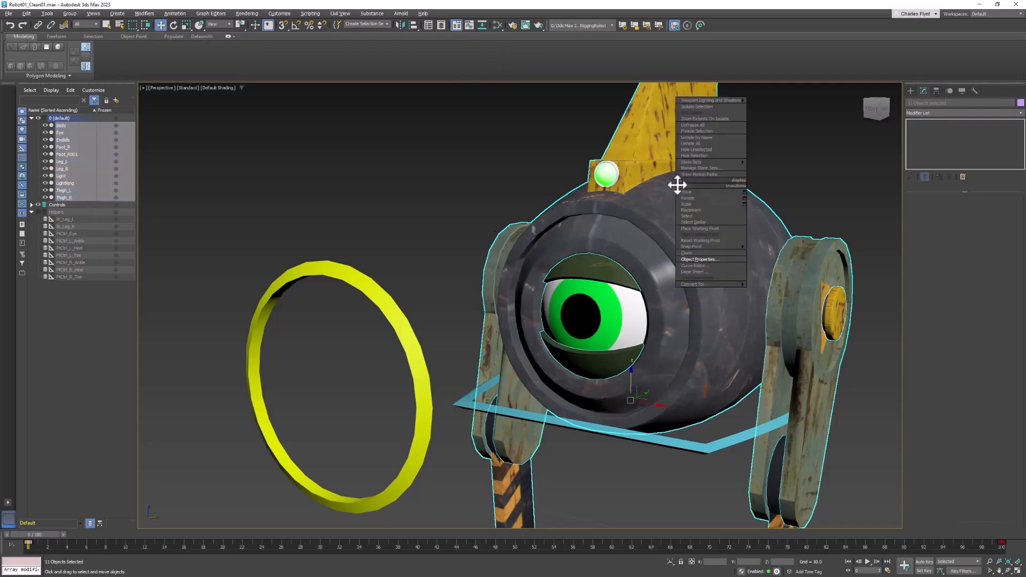
{"action": "left_click", "coordinate": [700, 259]}
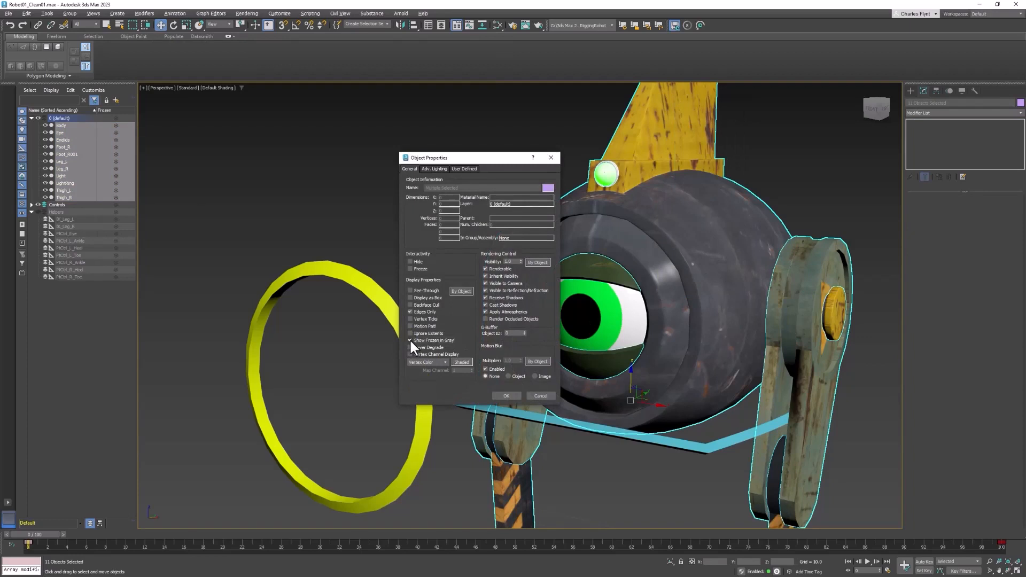
{"action": "left_click", "coordinate": [506, 396]}
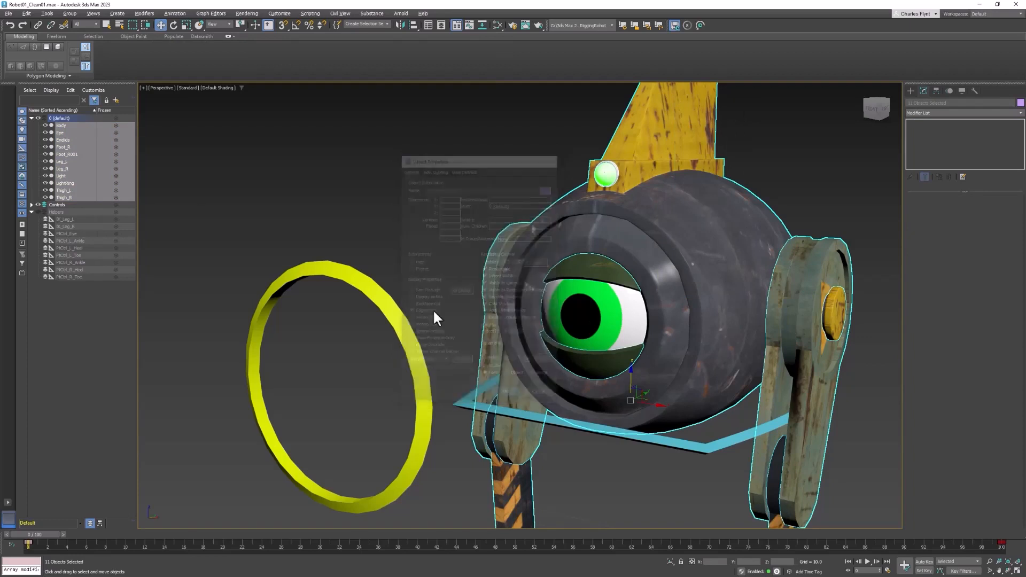
{"action": "left_click", "coordinate": [31, 119]}
{"action": "left_click", "coordinate": [454, 284]}
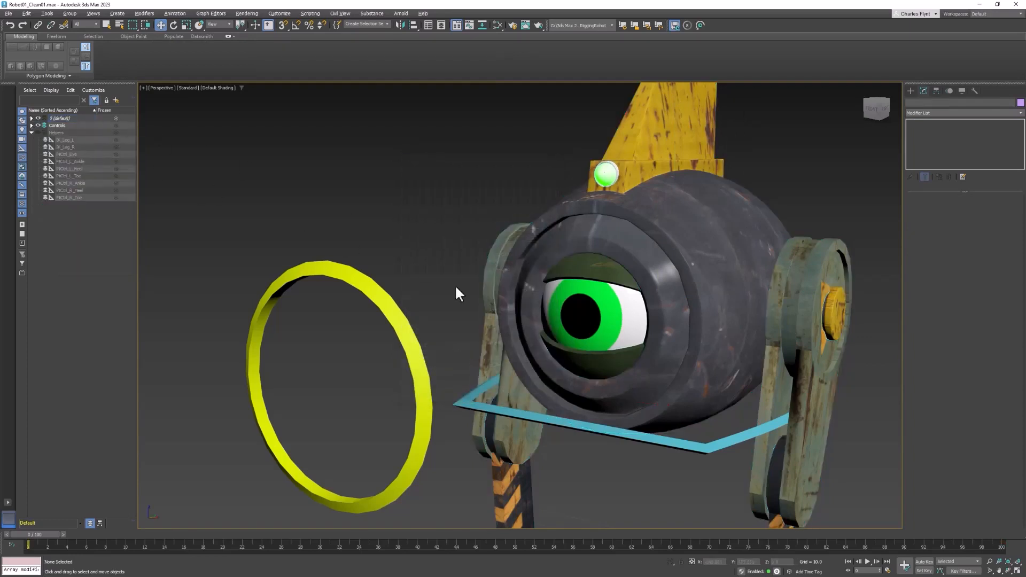
Select the light blue CC_Body control and try moving it vertically to test the rig
{"action": "scroll", "coordinate": [540, 335], "scroll_direction": "down", "scroll_amount": 5}
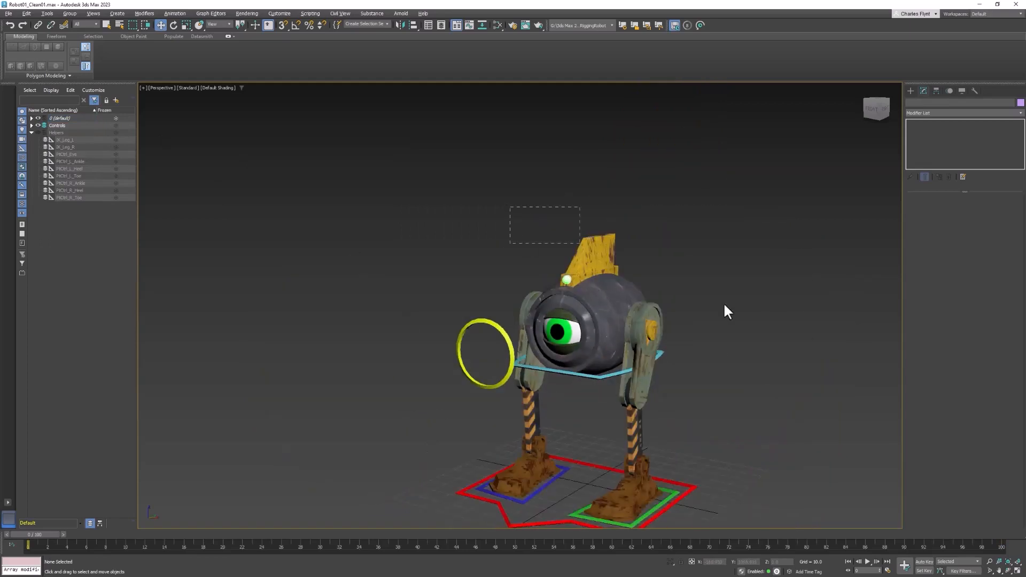
{"action": "left_click_drag", "start_coordinate": [748, 330], "coordinate": [749, 342]}
{"action": "middle_click_drag", "start_coordinate": [745, 334], "coordinate": [697, 237]}
{"action": "middle_click_drag", "start_coordinate": [681, 310], "coordinate": [696, 319]}
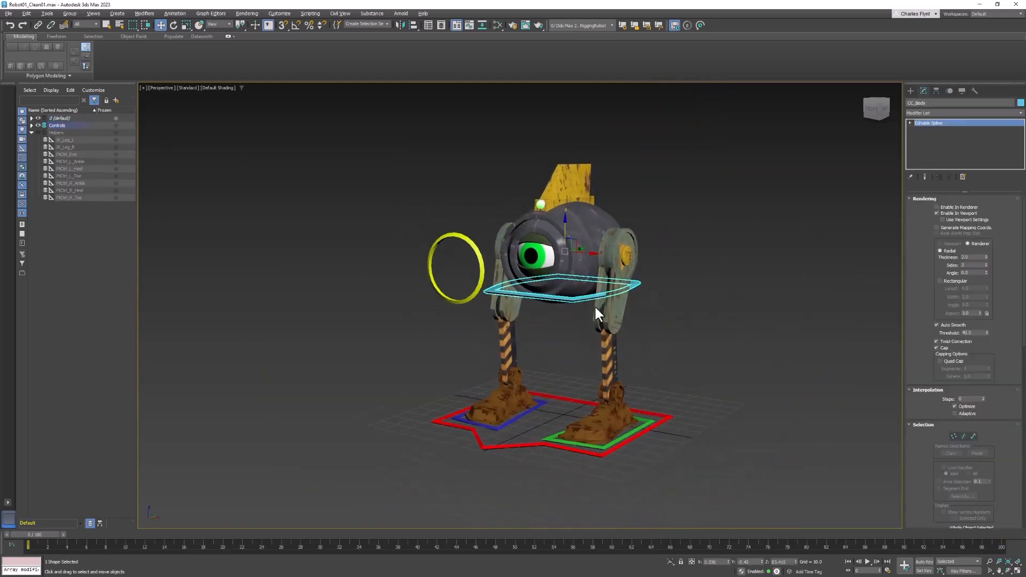
{"action": "left_click", "coordinate": [576, 299]}
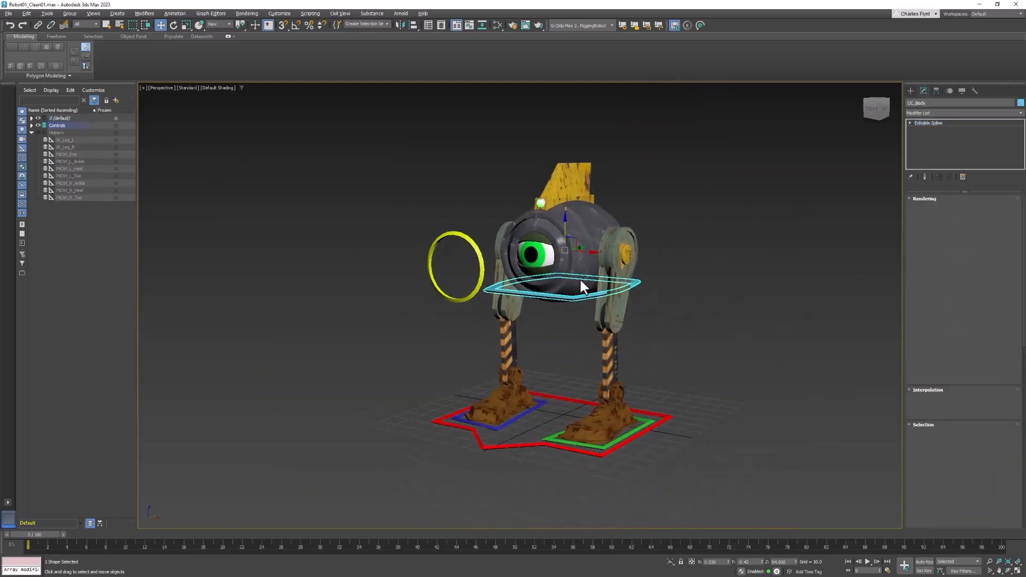
{"action": "double_click", "coordinate": [563, 225]}
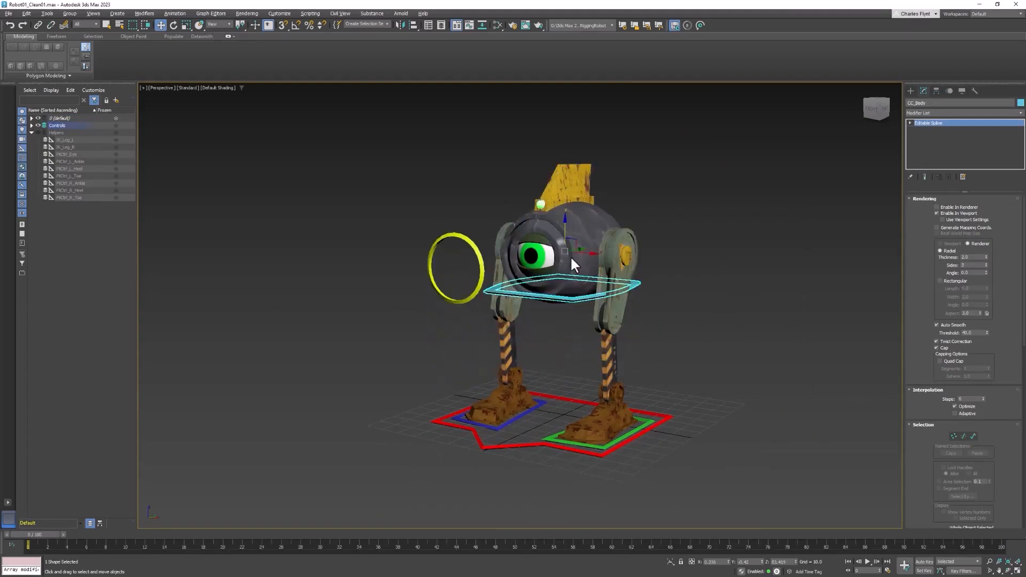
Create a new layer containing all the robot mesh objects, Body to Thigh_R, and name it BodyMesh
{"action": "left_click", "coordinate": [31, 118]}
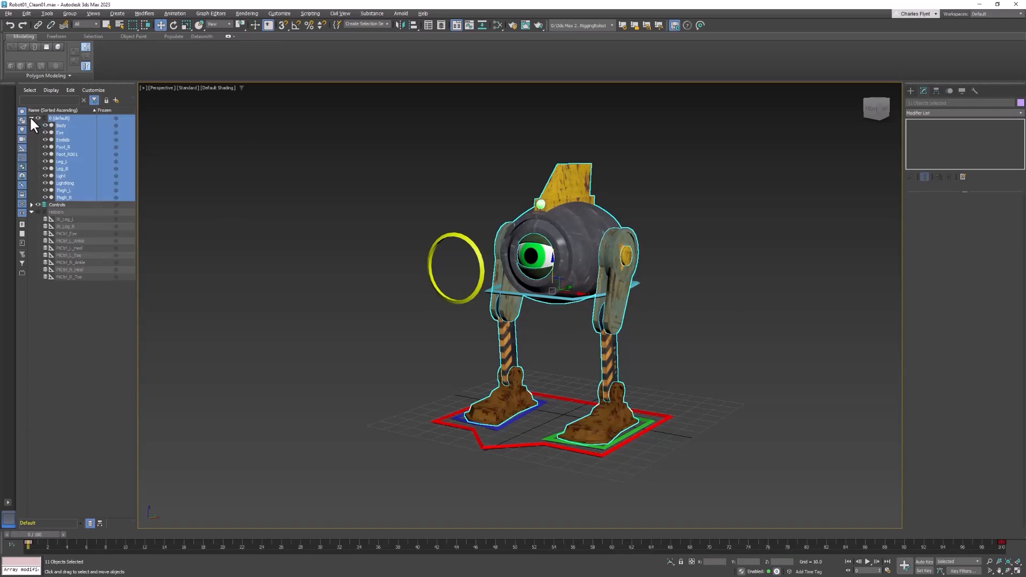
{"action": "left_click", "coordinate": [32, 151]}
{"action": "left_click", "coordinate": [72, 125]}
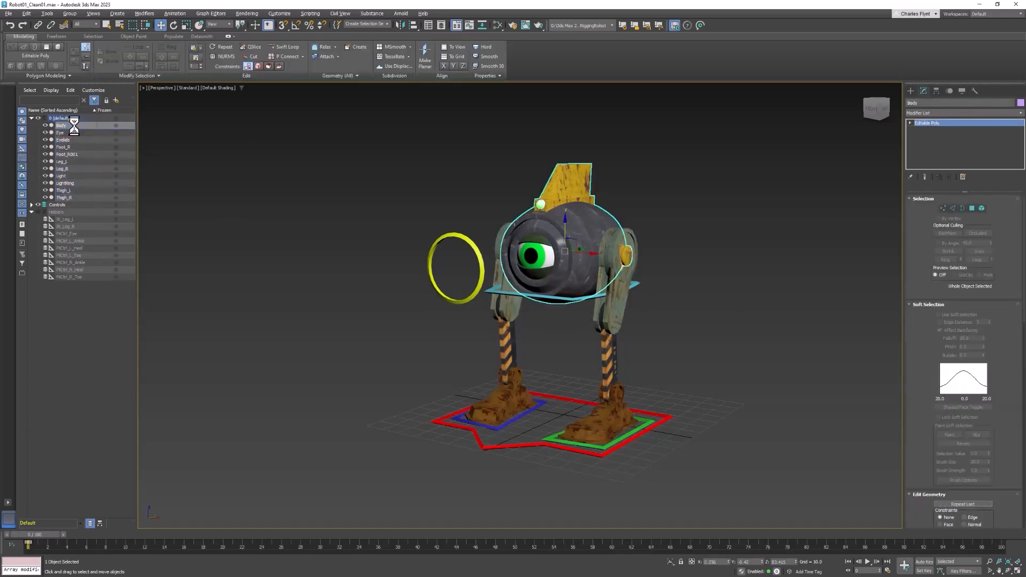
{"action": "left_click", "coordinate": [72, 194], "text": "shift"}
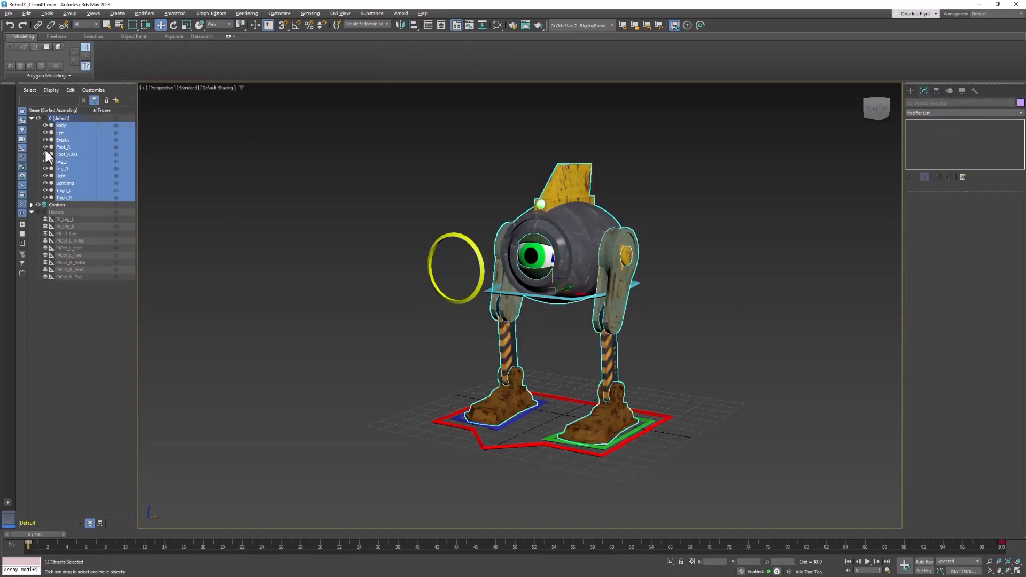
{"action": "left_click", "coordinate": [115, 101]}
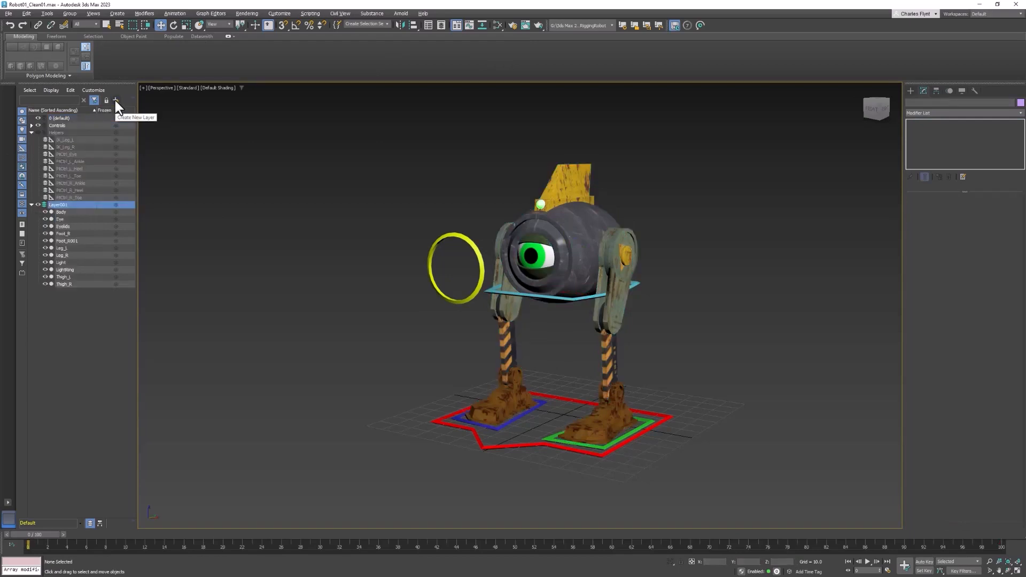
{"action": "left_click", "coordinate": [58, 205]}
{"action": "type", "text": "BodyMesh"}
{"action": "left_click", "coordinate": [62, 321]}
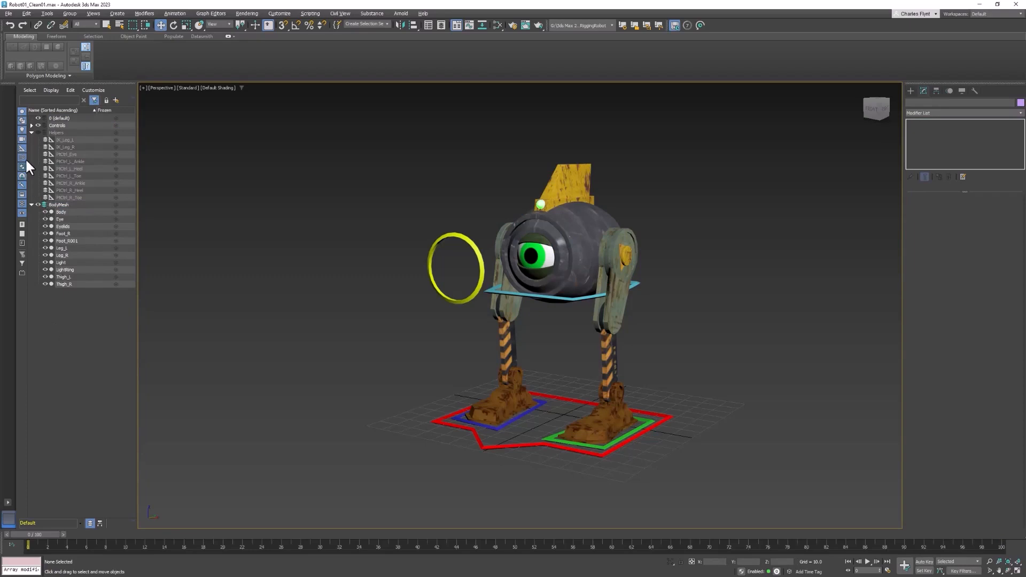
{"action": "left_click", "coordinate": [31, 205]}
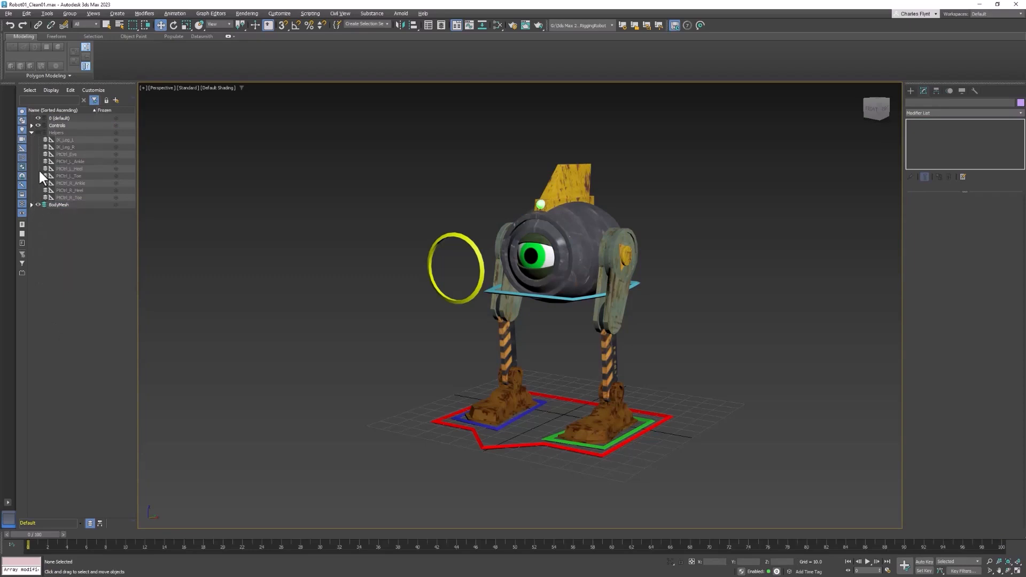
Freeze the BodyMesh layer and collapse the Helpers layer in the scene list
{"action": "left_click", "coordinate": [89, 205]}
{"action": "left_click", "coordinate": [115, 205]}
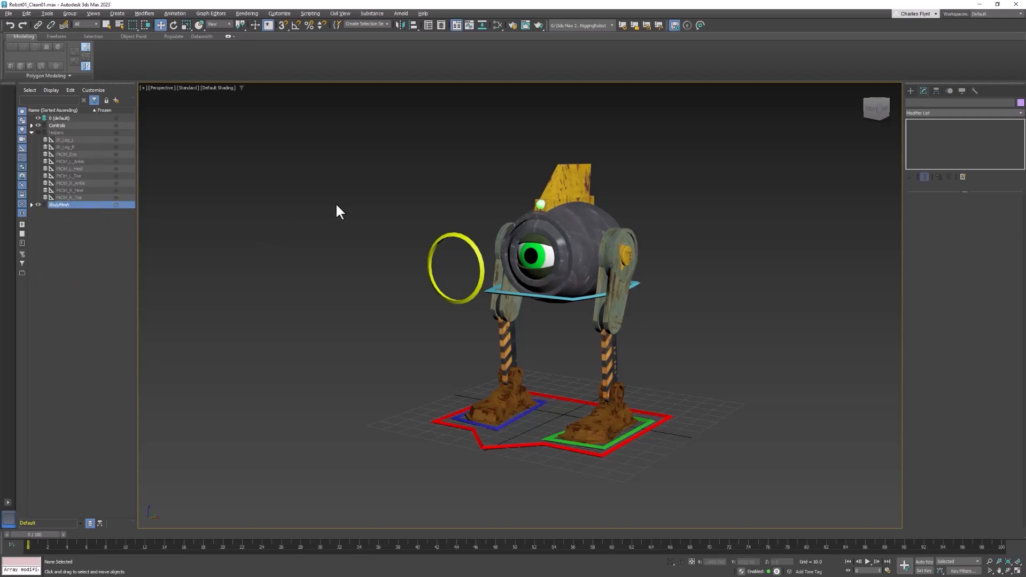
{"action": "middle_click_drag", "start_coordinate": [545, 281], "coordinate": [487, 301]}
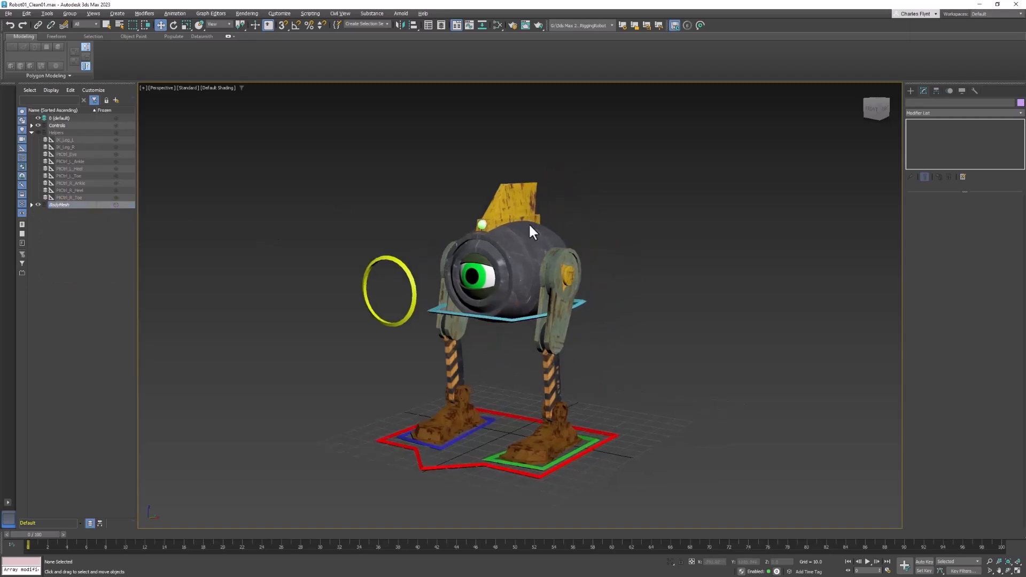
{"action": "left_click", "coordinate": [31, 132]}
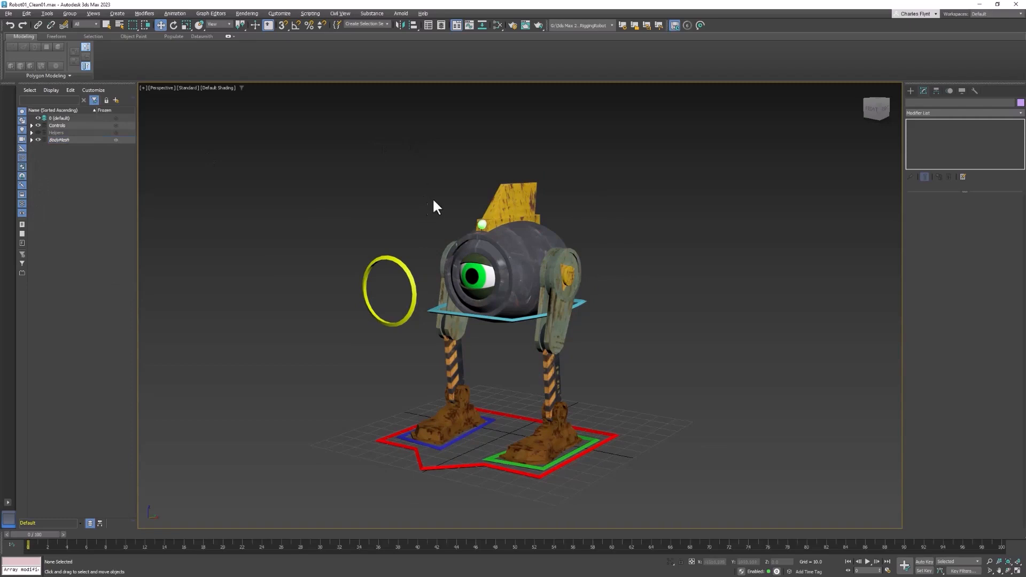
Freeze the transforms of all five controls together: the yellow eye ring, light blue body, blue and green feet, and red global control
{"action": "middle_click_drag", "start_coordinate": [434, 206], "coordinate": [471, 194]}
{"action": "left_click", "coordinate": [455, 257]}
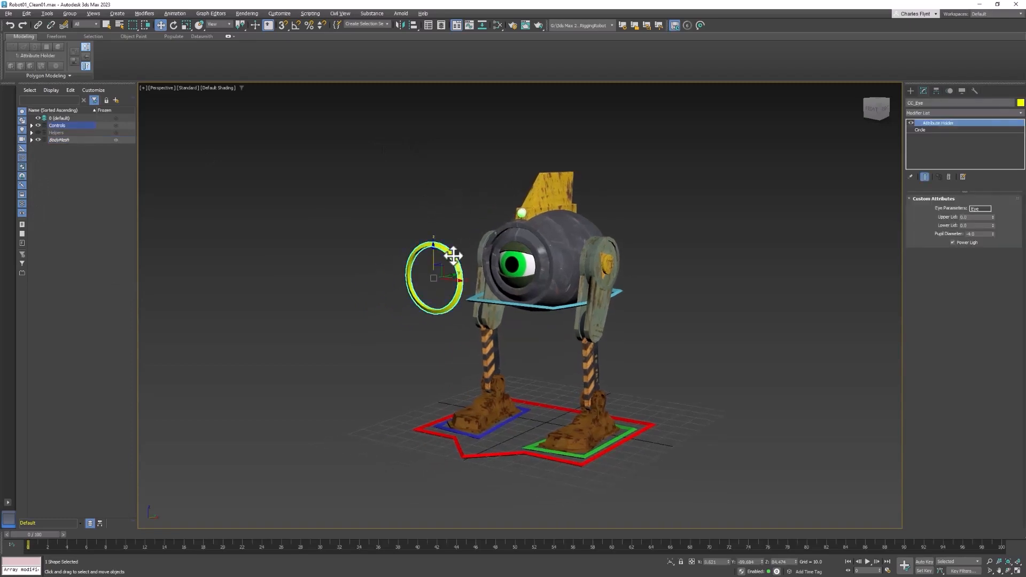
{"action": "left_click", "coordinate": [545, 301]}
{"action": "left_click", "coordinate": [521, 412], "text": "ctrl"}
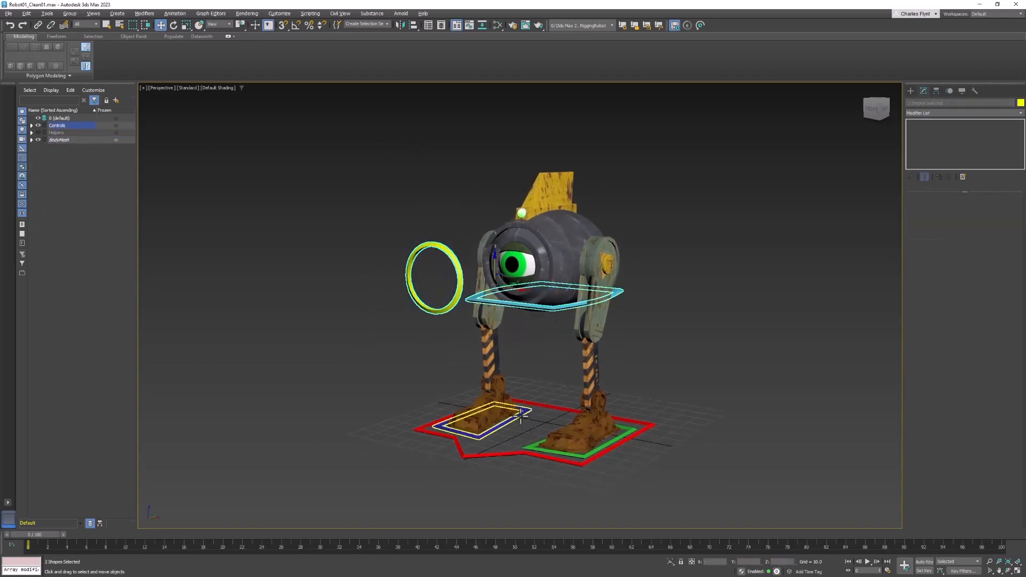
{"action": "left_click", "coordinate": [528, 447], "text": "ctrl"}
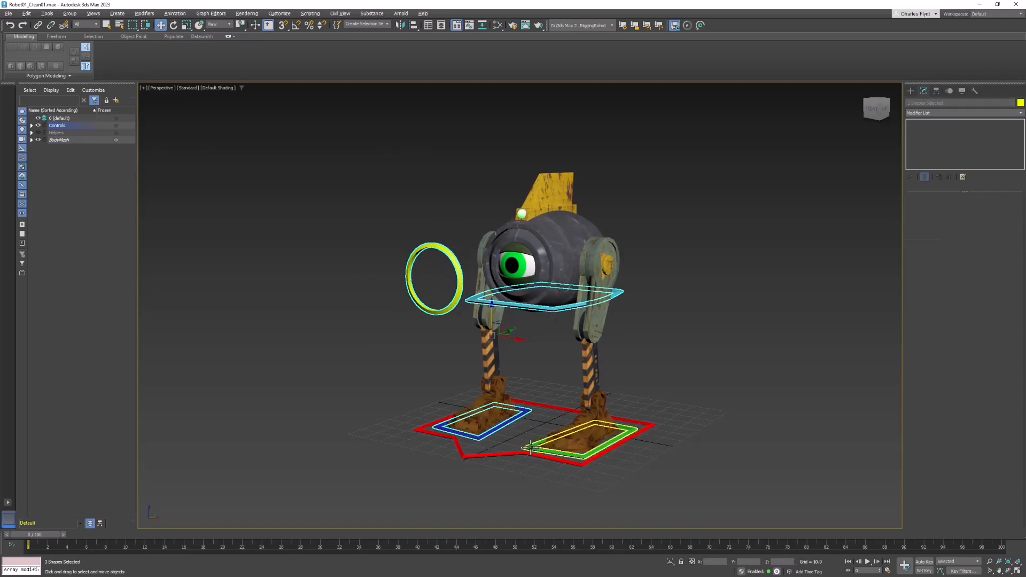
{"action": "left_click", "coordinate": [521, 453], "text": "ctrl"}
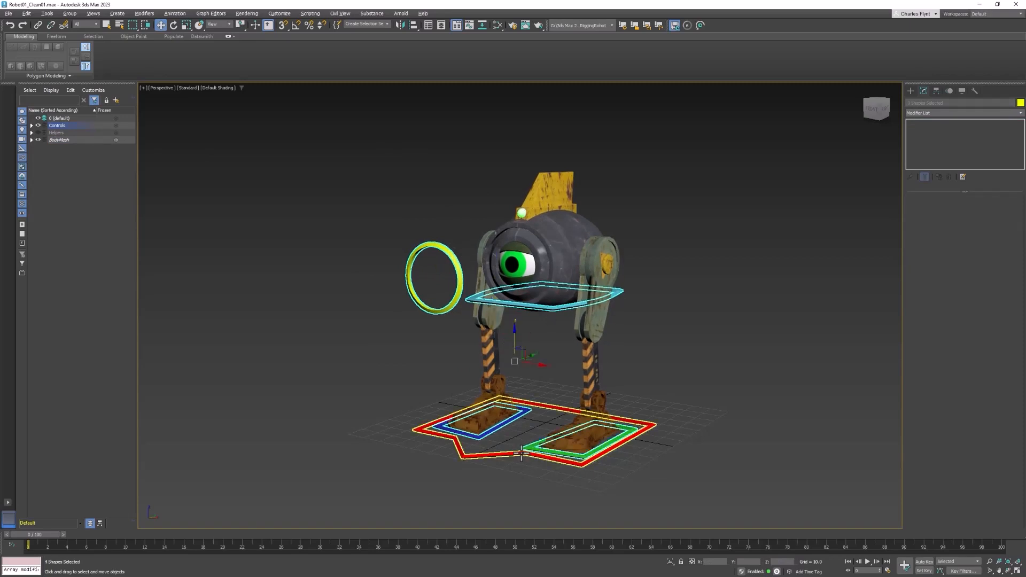
{"action": "left_click", "coordinate": [521, 450], "text": "alt"}
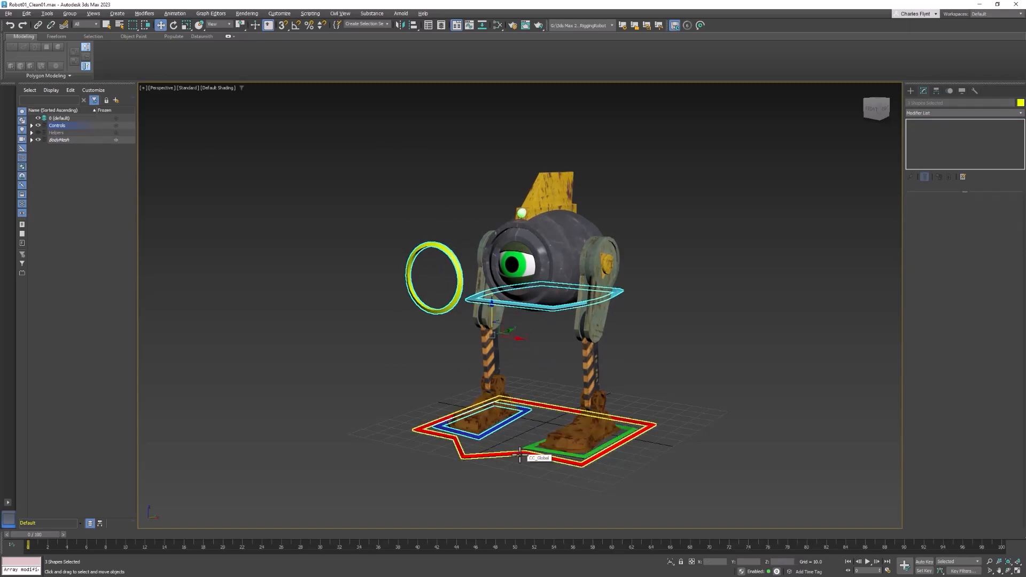
{"action": "left_click", "coordinate": [552, 453], "text": "ctrl"}
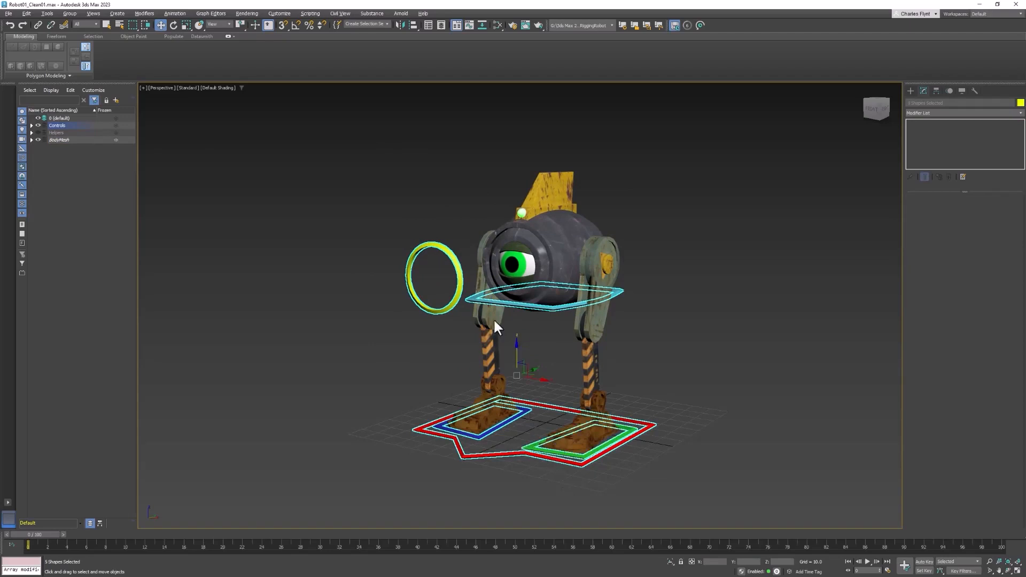
{"action": "right_click", "coordinate": [476, 156], "text": "alt"}
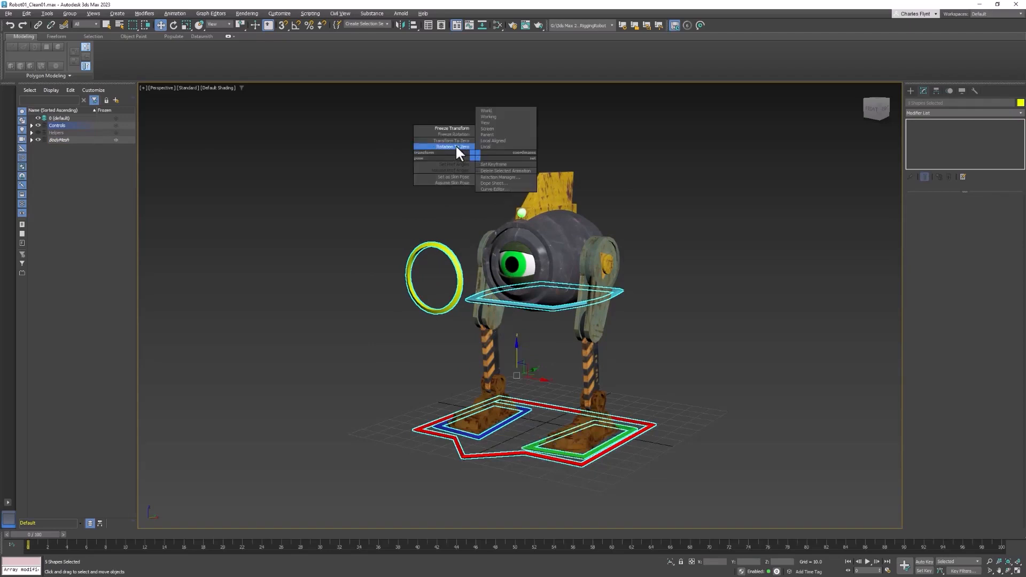
{"action": "left_click", "coordinate": [455, 127]}
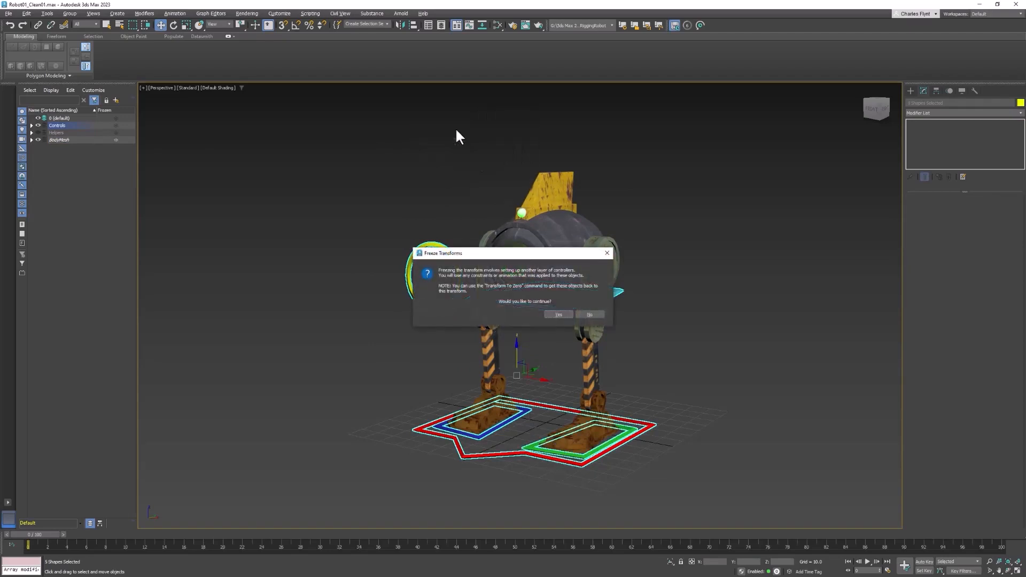
{"action": "left_click", "coordinate": [557, 315]}
{"action": "left_click", "coordinate": [665, 369]}
{"action": "middle_click_drag", "start_coordinate": [665, 370], "coordinate": [620, 375]}
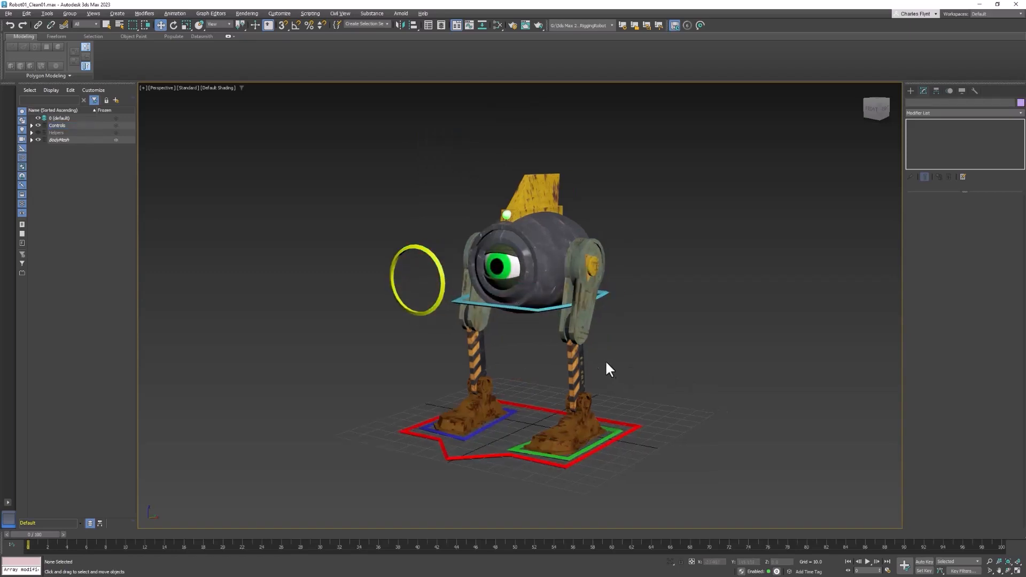
{"action": "middle_click_drag", "start_coordinate": [601, 342], "coordinate": [596, 334]}
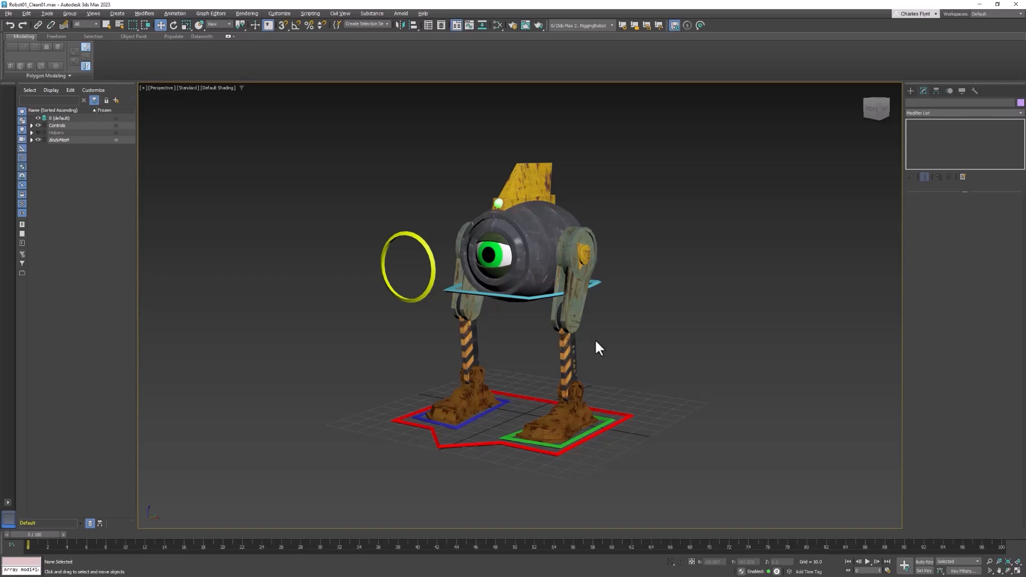
{"action": "scroll", "coordinate": [595, 339], "scroll_direction": "up", "scroll_amount": 3}
{"action": "middle_click_drag", "start_coordinate": [595, 338], "coordinate": [610, 356]}
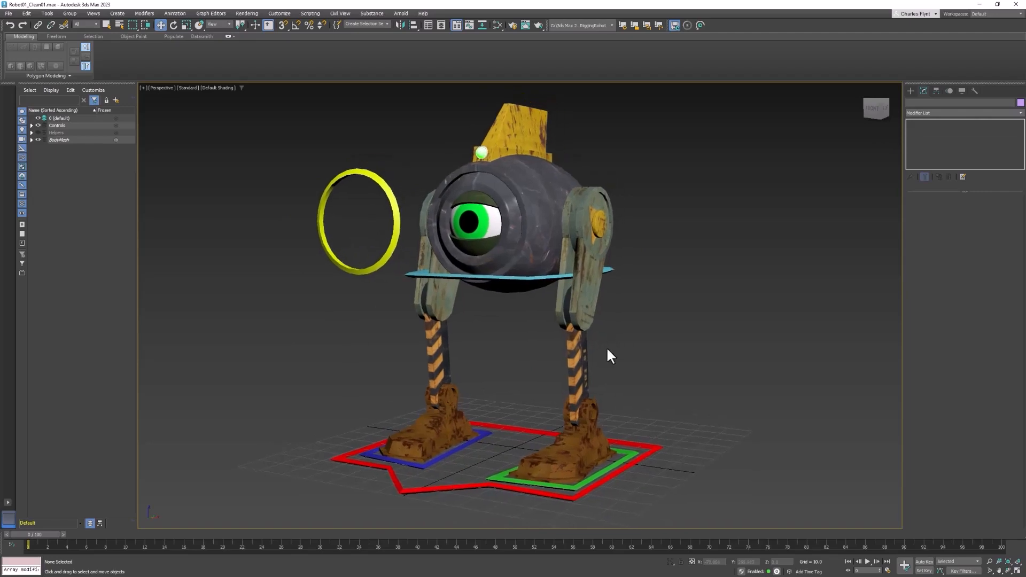